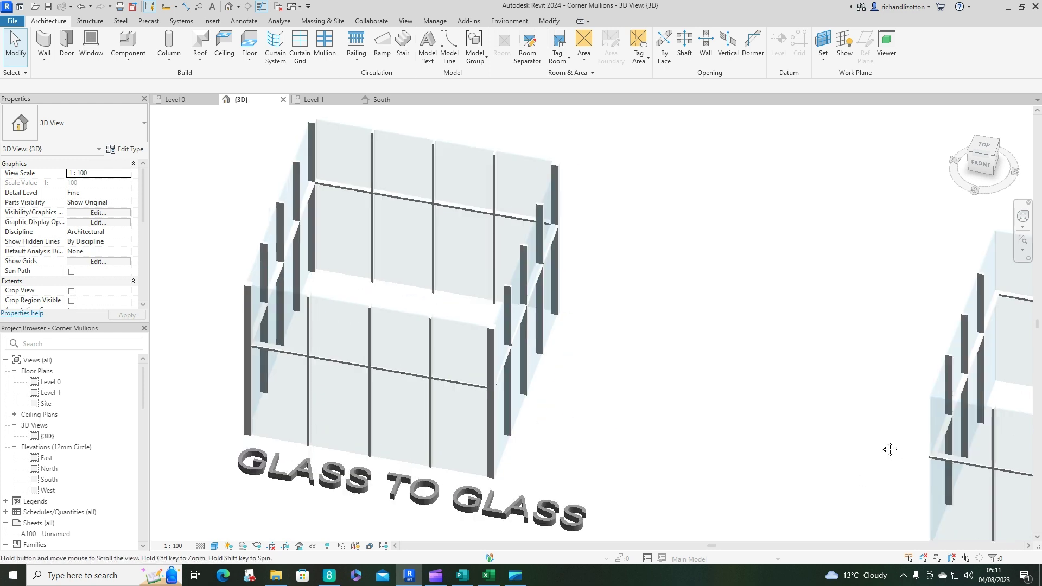
# - Bring the second curtain-wall box into view and select its whole chain of four walls
pyautogui.moveTo(890, 449); pyautogui.dragTo(505, 331, button='middle')
pyautogui.scroll(5, 760, 363)
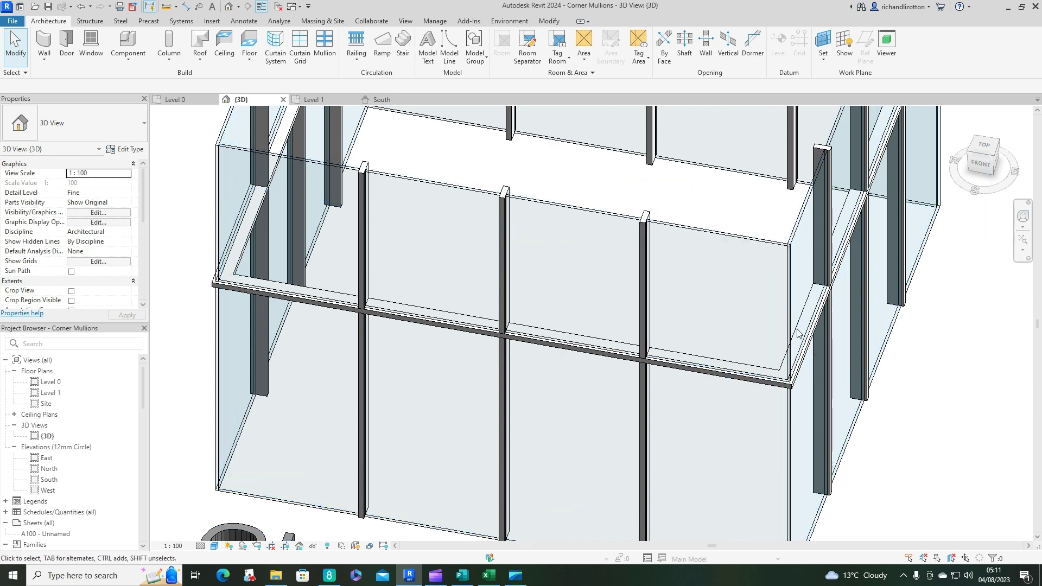
pyautogui.scroll(-5, 798, 445)
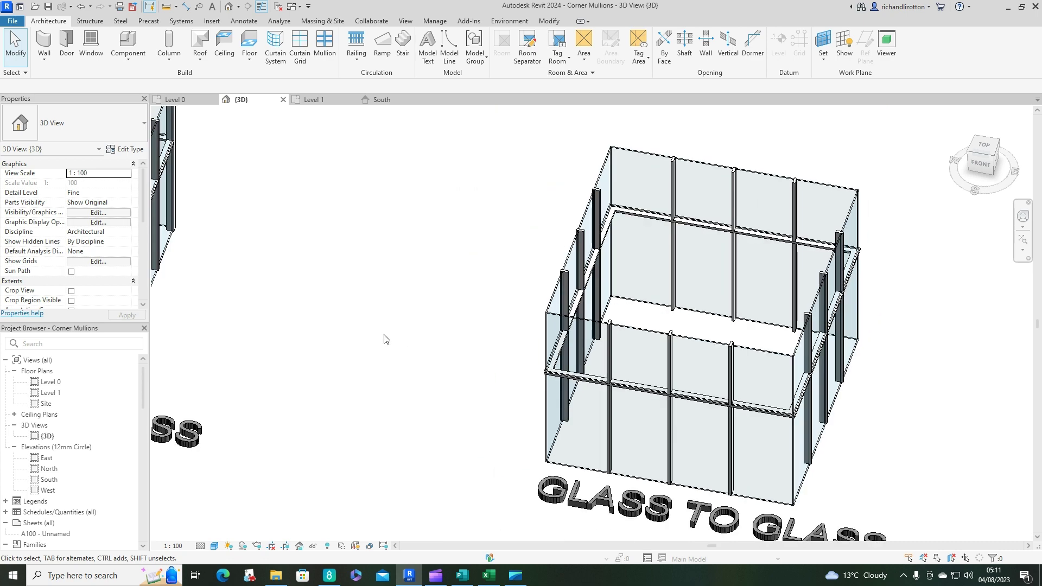
pyautogui.moveTo(367, 335); pyautogui.dragTo(762, 413, button='middle')
pyautogui.scroll(2, 435, 334)
pyautogui.scroll(3, 403, 338)
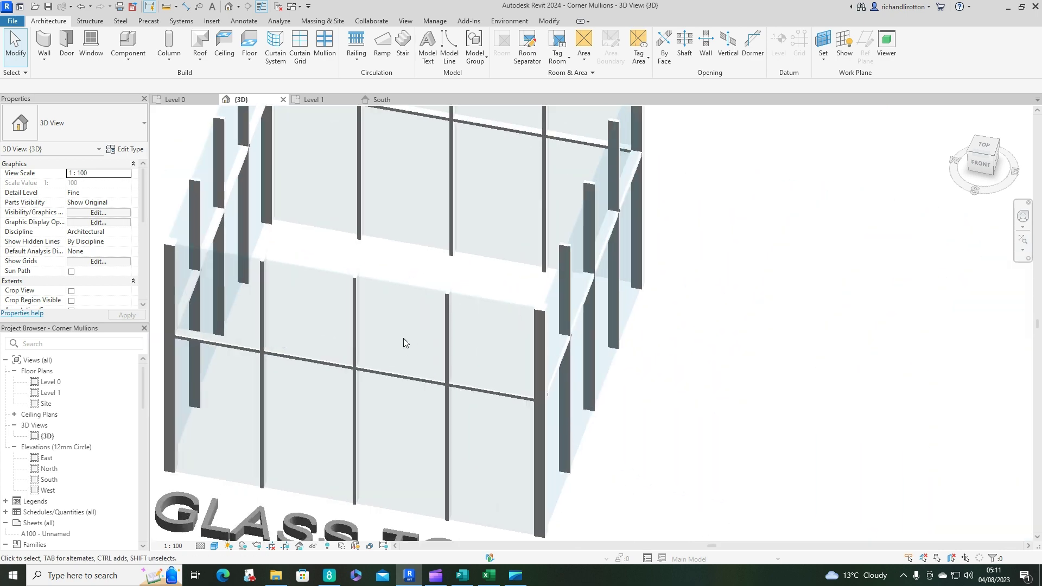
pyautogui.scroll(2, 500, 324)
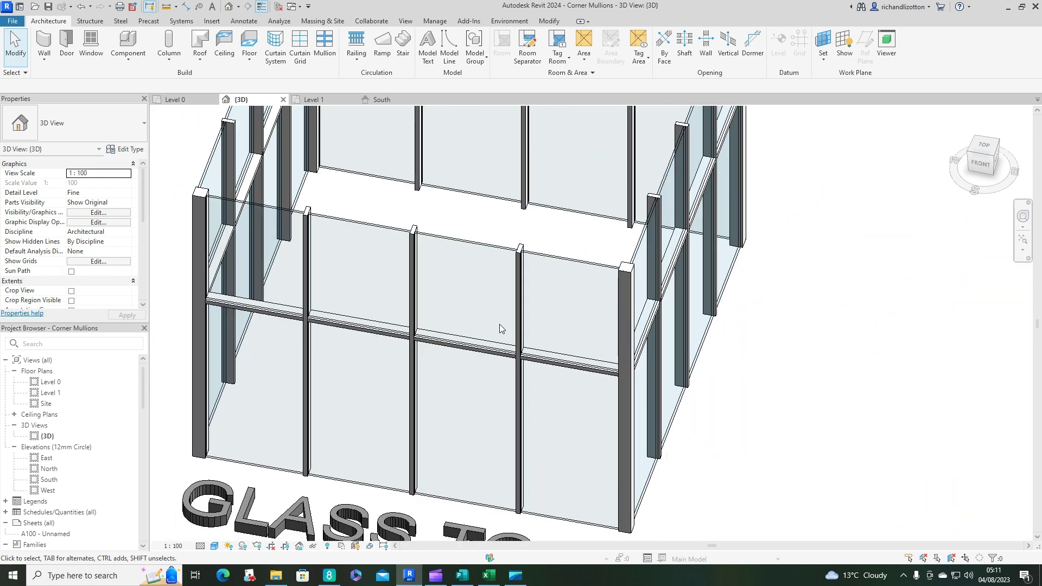
pyautogui.press('Tab')
pyautogui.click(534, 256)
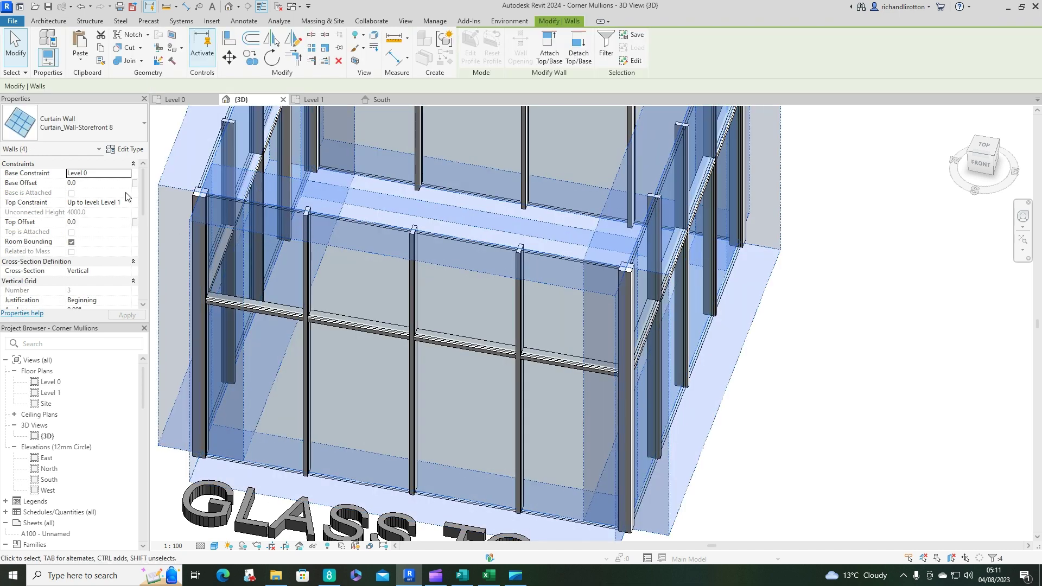
# - Set Curtain_Wall-Storefront 8's vertical Border 1 Type to None and delete the leftover corner mullions
pyautogui.click(135, 153)
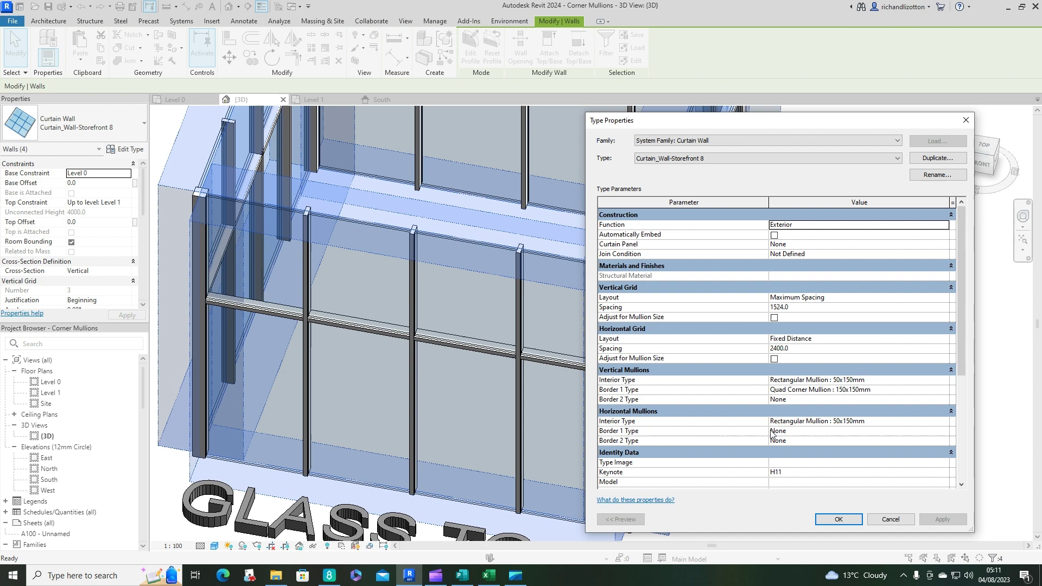
pyautogui.click(946, 390)
pyautogui.moveTo(946, 429); pyautogui.dragTo(946, 396)
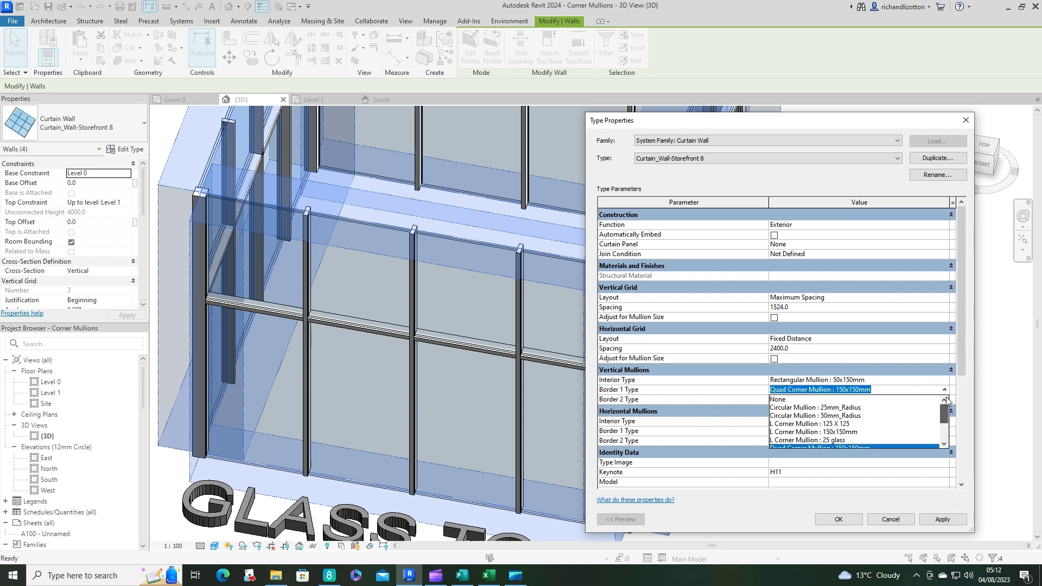
pyautogui.click(777, 399)
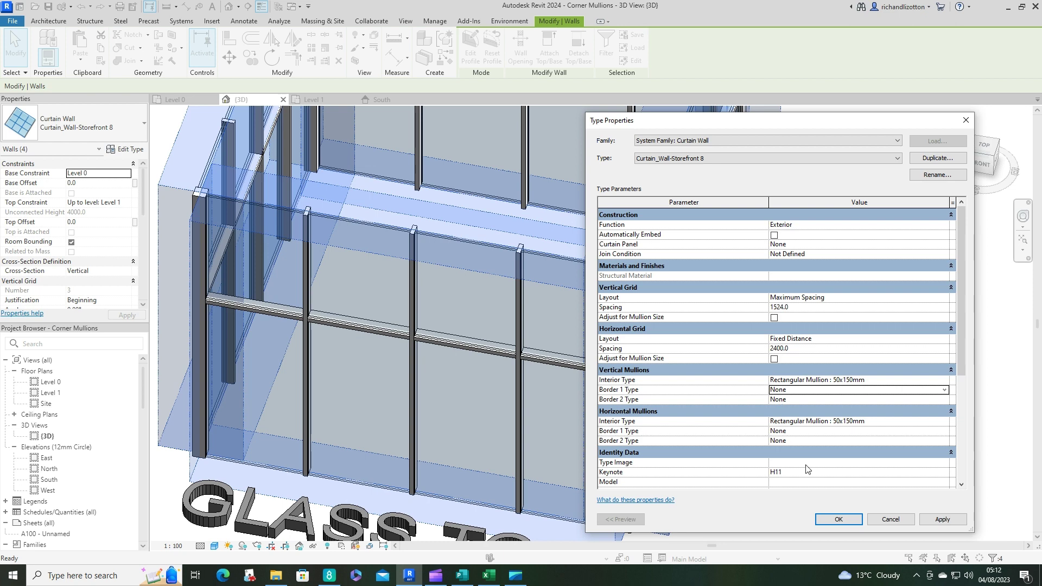
pyautogui.click(838, 520)
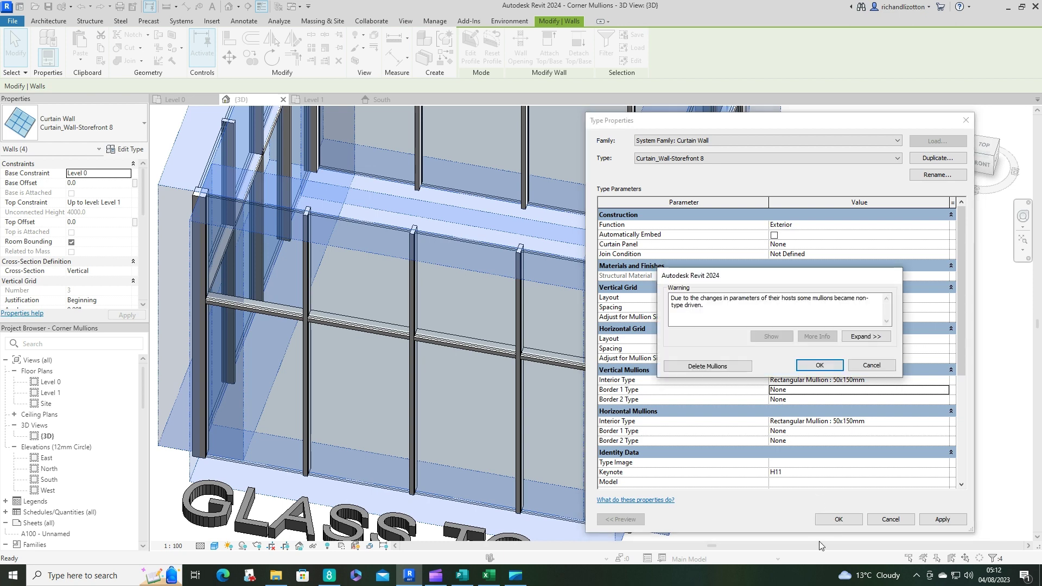
pyautogui.click(713, 366)
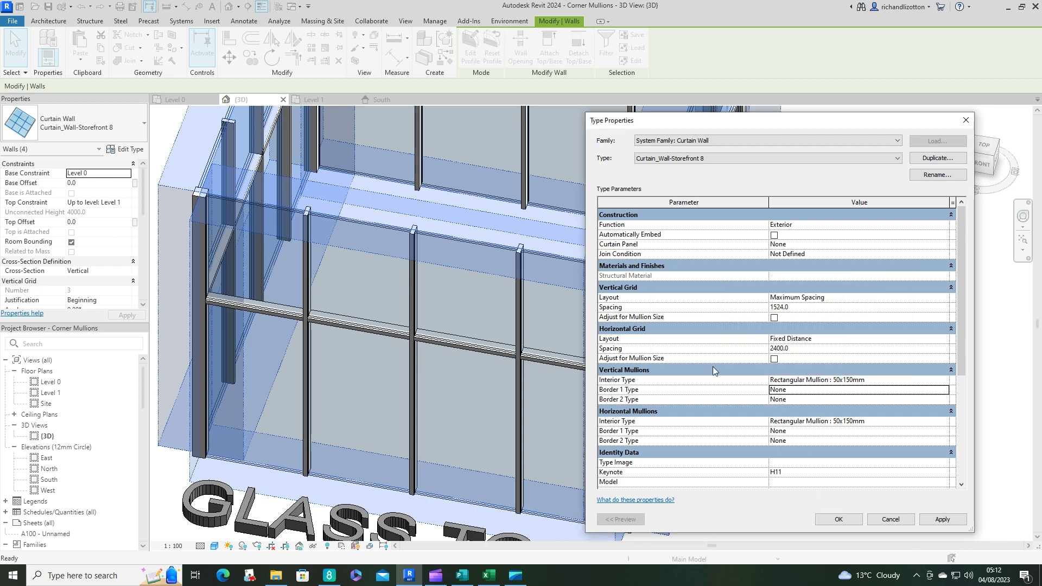
pyautogui.click(874, 417)
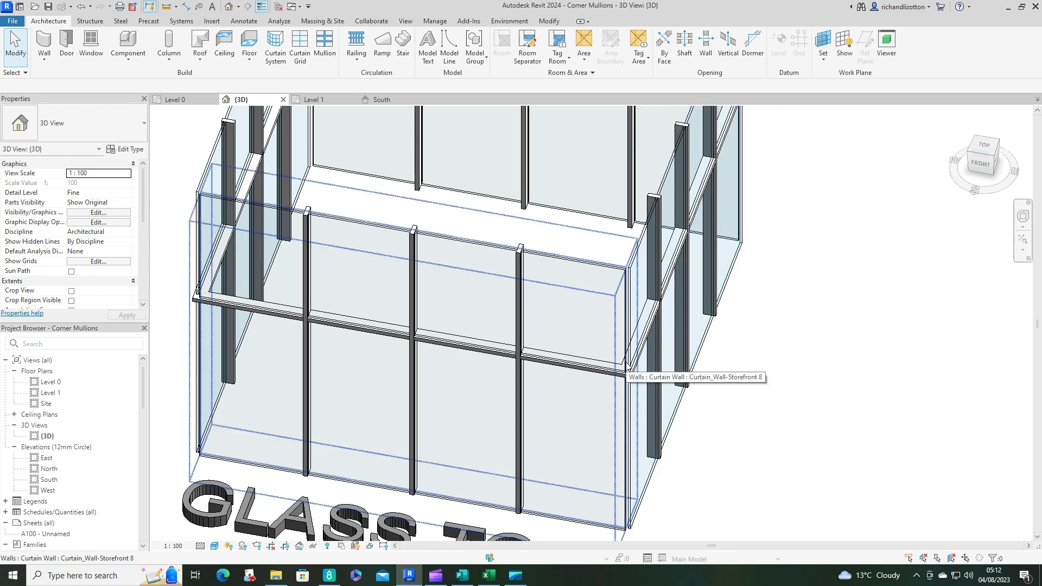
# - In the Level 0 plan, zoom to the box corner and edit its glass panel in place
pyautogui.click(184, 101)
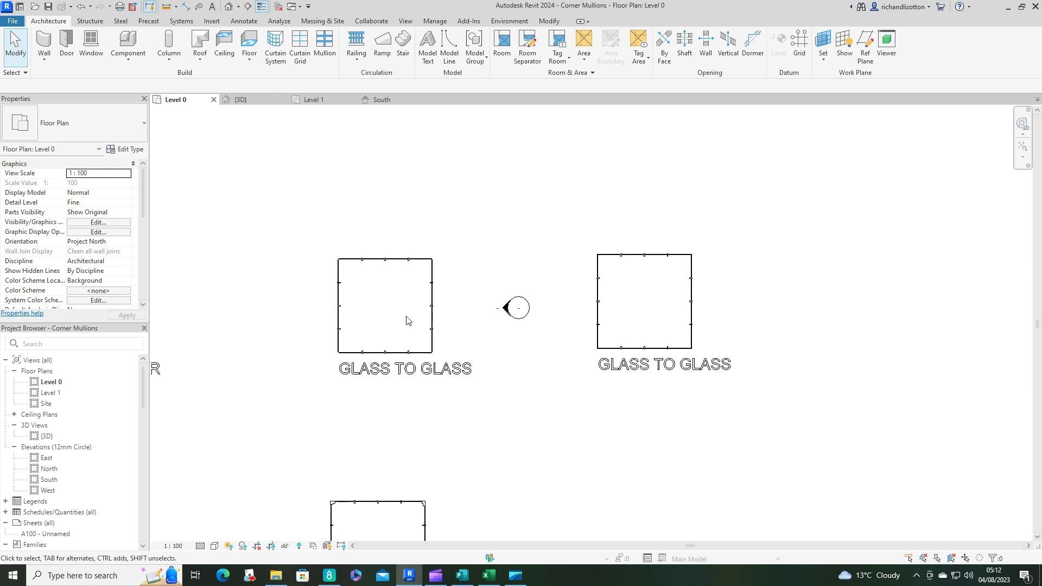
pyautogui.scroll(6, 408, 320)
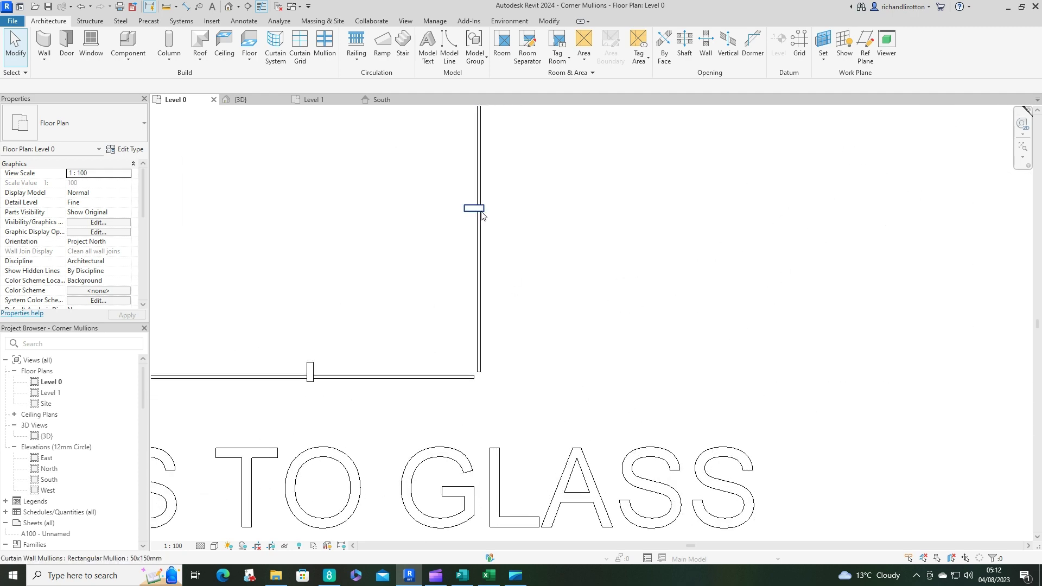
pyautogui.scroll(3, 486, 373)
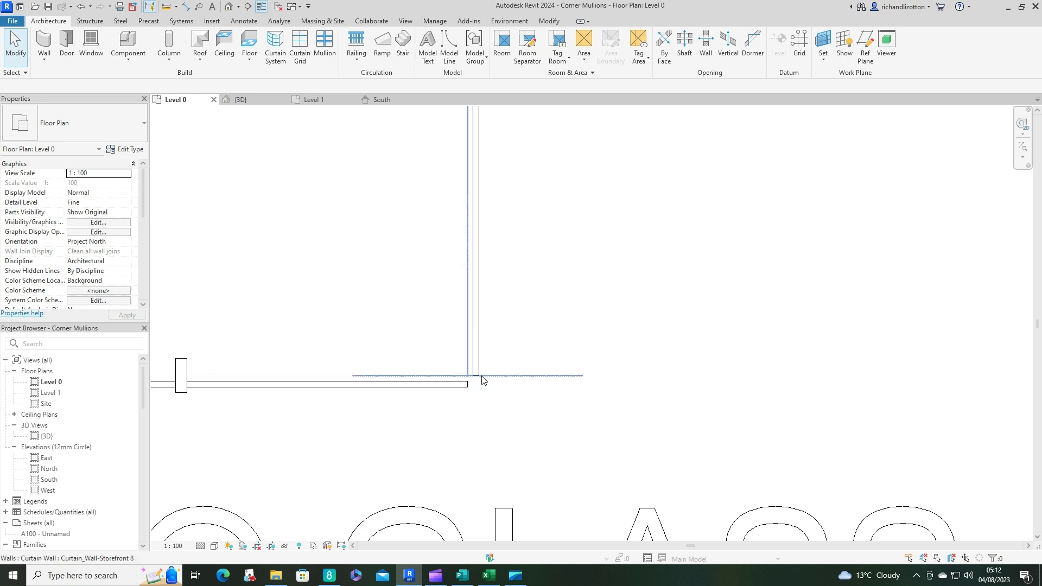
pyautogui.scroll(-2, 476, 355)
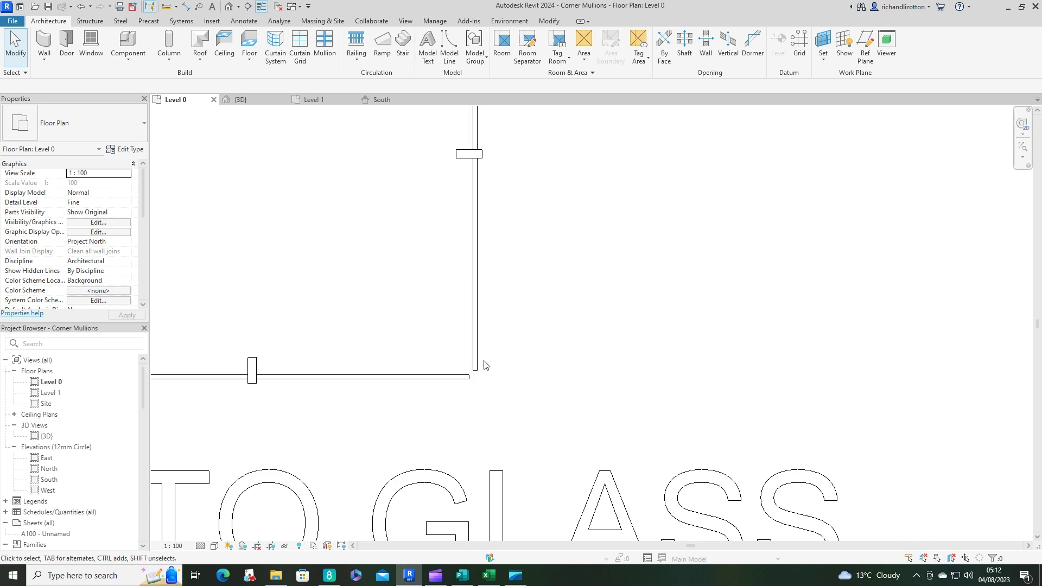
pyautogui.scroll(3, 484, 365)
pyautogui.moveTo(500, 363); pyautogui.dragTo(519, 407, button='middle')
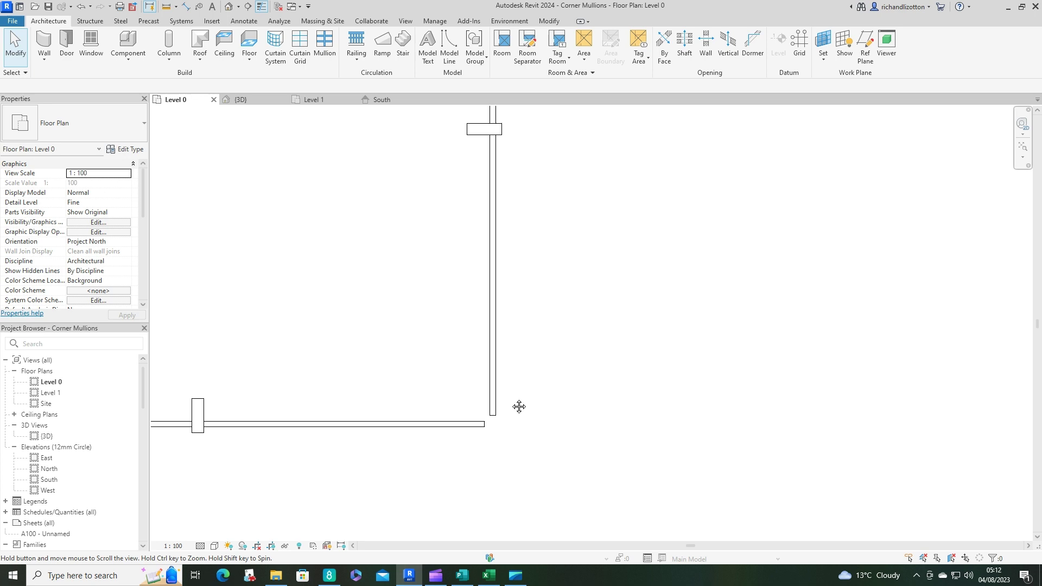
pyautogui.click(494, 392)
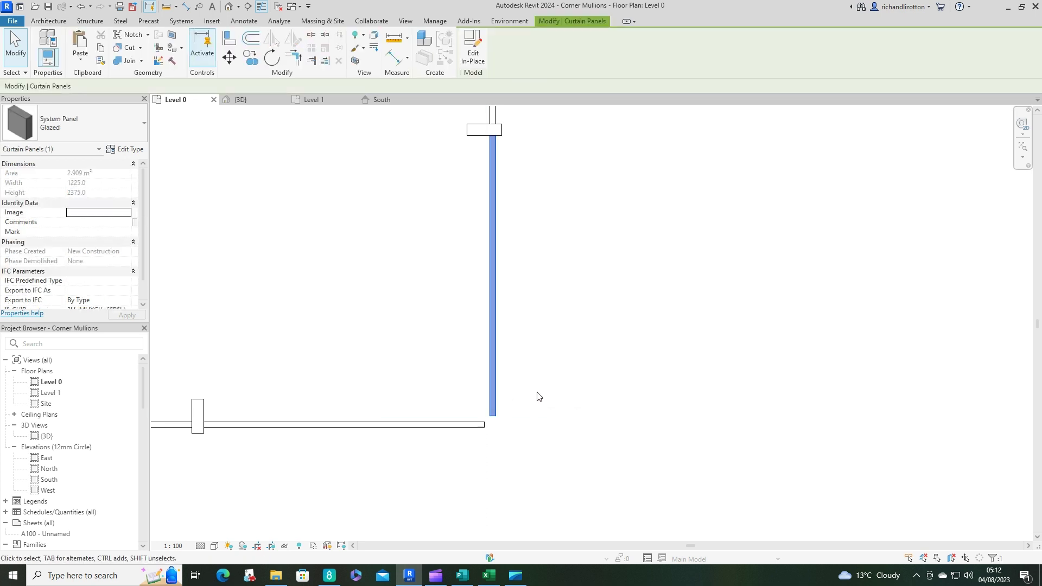
pyautogui.click(475, 39)
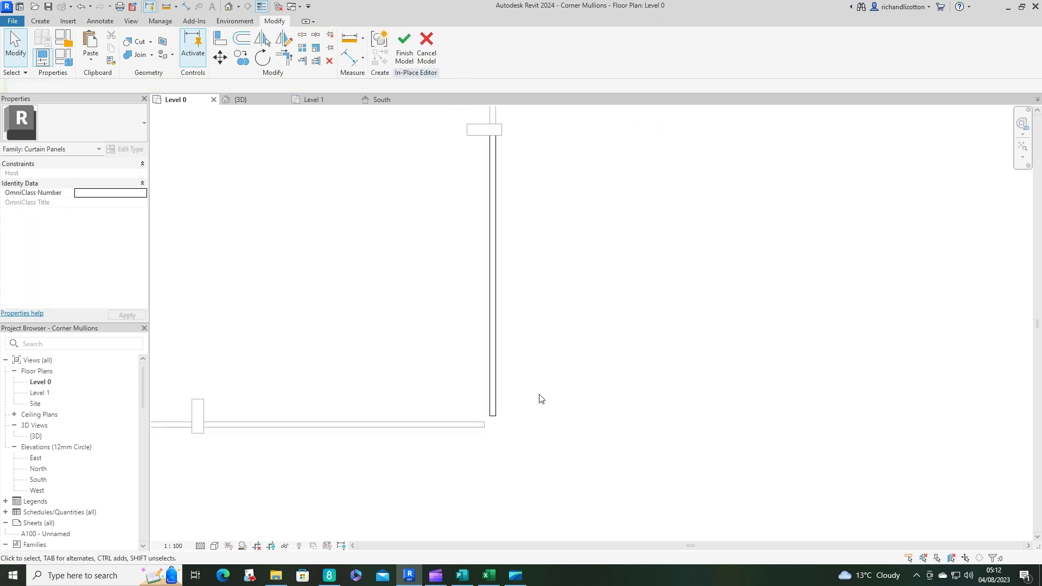
# - Cancel the in-place panel edit, pan to the second box's plan, and scroll the Project Browser
pyautogui.click(426, 46)
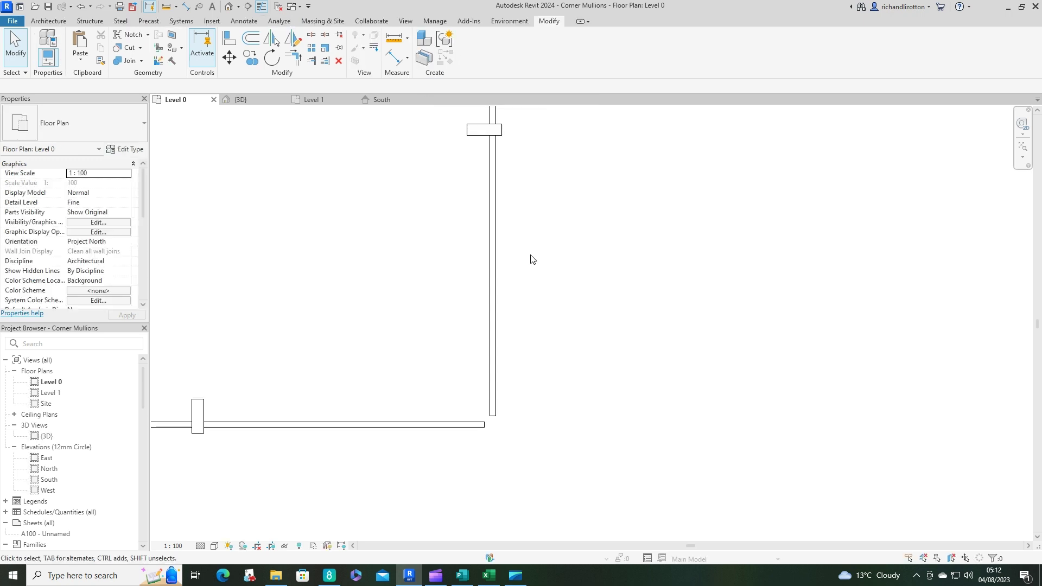
pyautogui.scroll(-5, 602, 358)
pyautogui.scroll(-2, 601, 361)
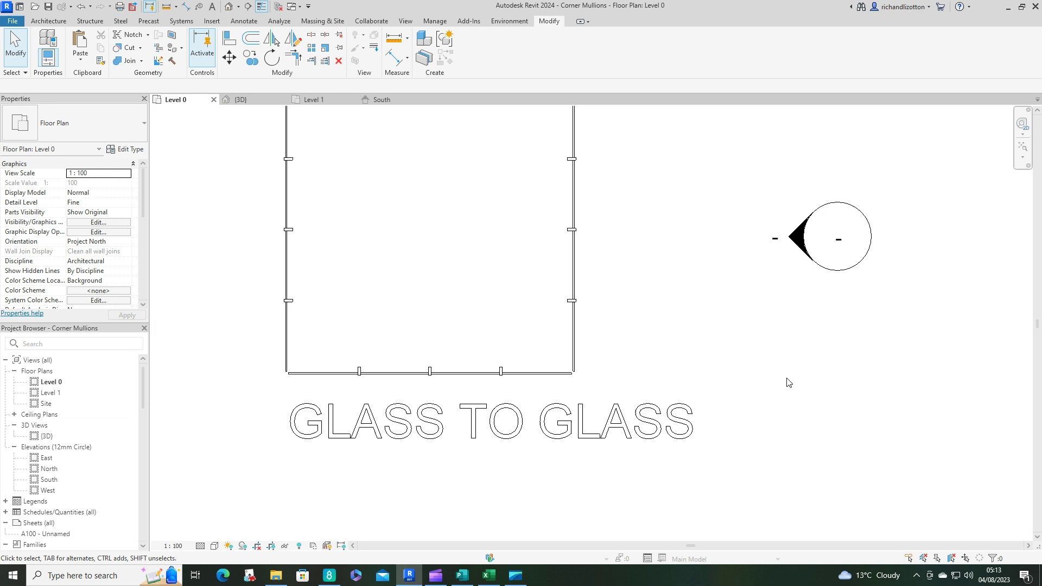
pyautogui.moveTo(787, 379); pyautogui.dragTo(624, 374, button='middle')
pyautogui.scroll(-1, 624, 375)
pyautogui.scroll(-1, 623, 377)
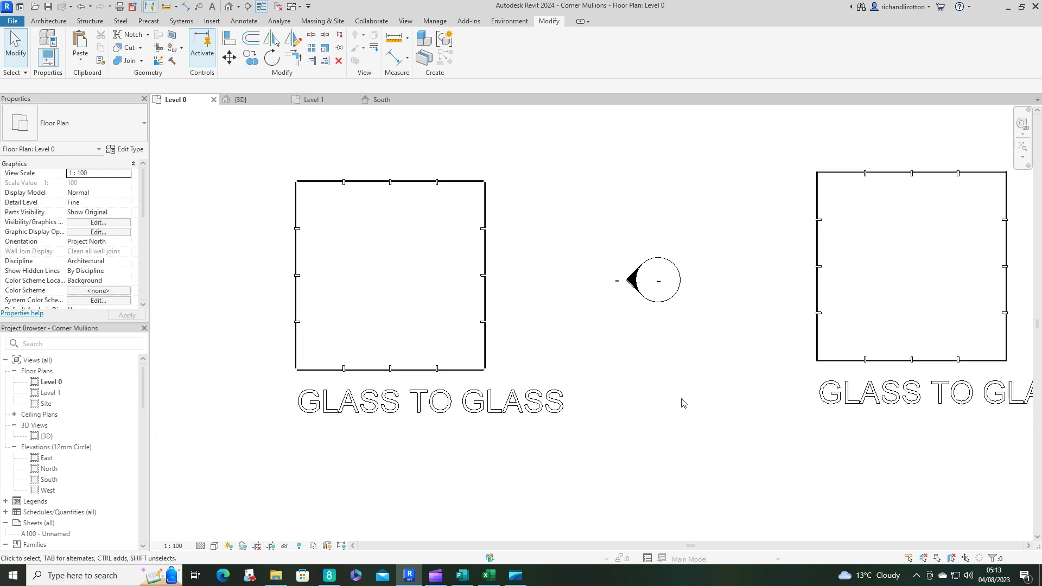
pyautogui.scroll(1, 683, 403)
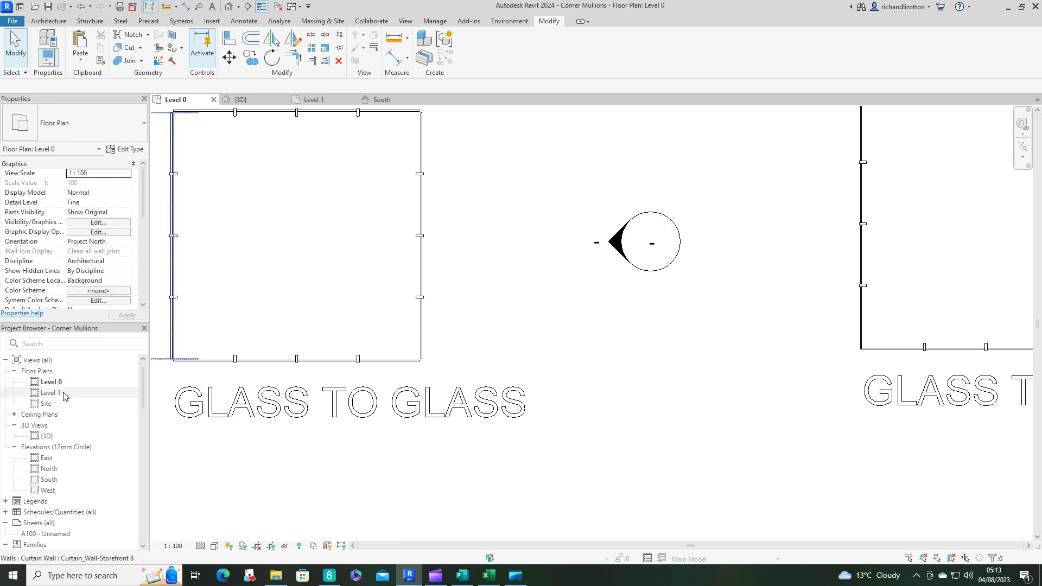
pyautogui.moveTo(143, 383); pyautogui.dragTo(142, 441)
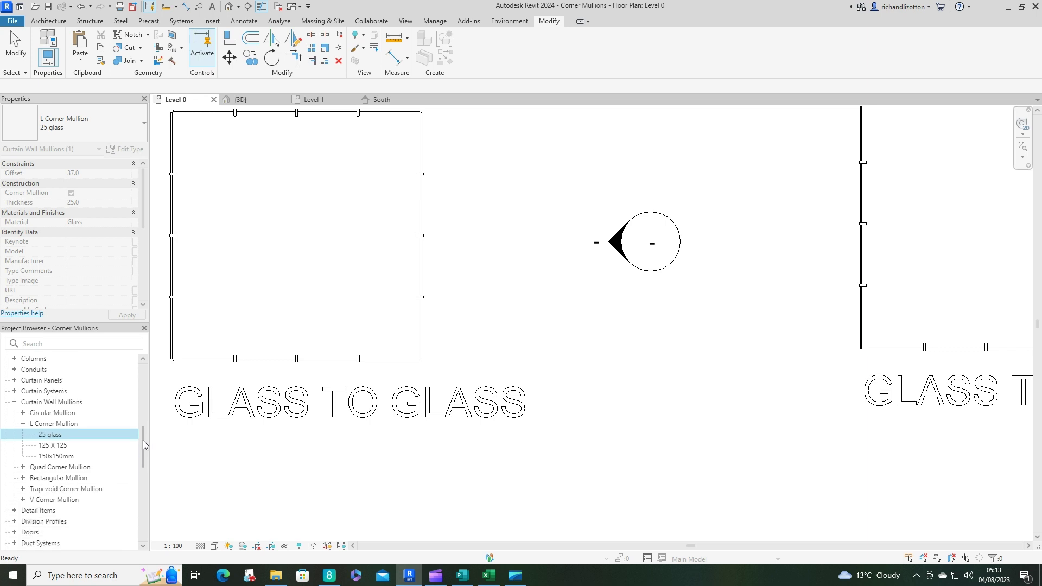
pyautogui.doubleClick(57, 438)
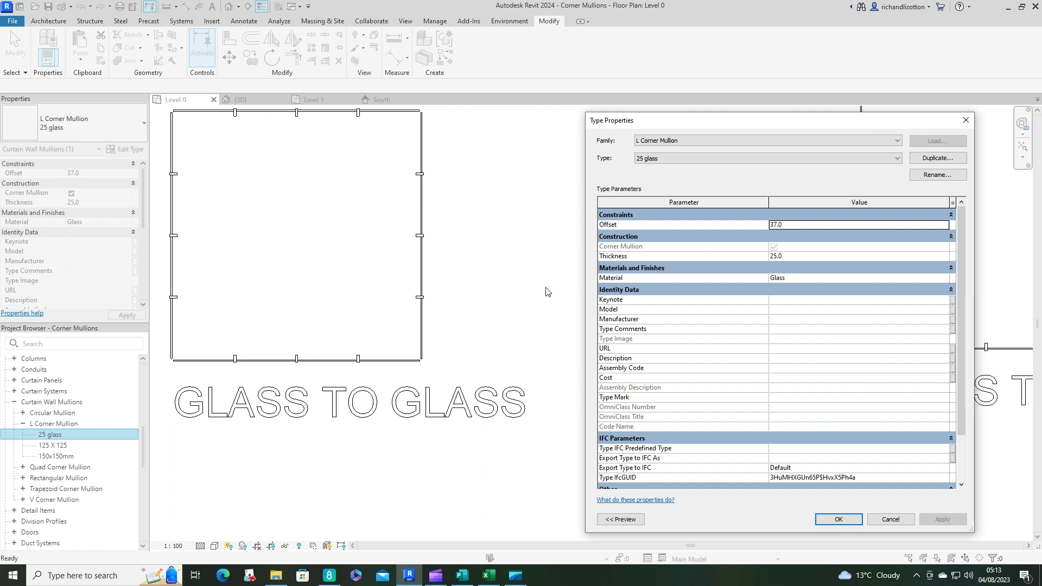
pyautogui.moveTo(735, 123); pyautogui.dragTo(596, 90)
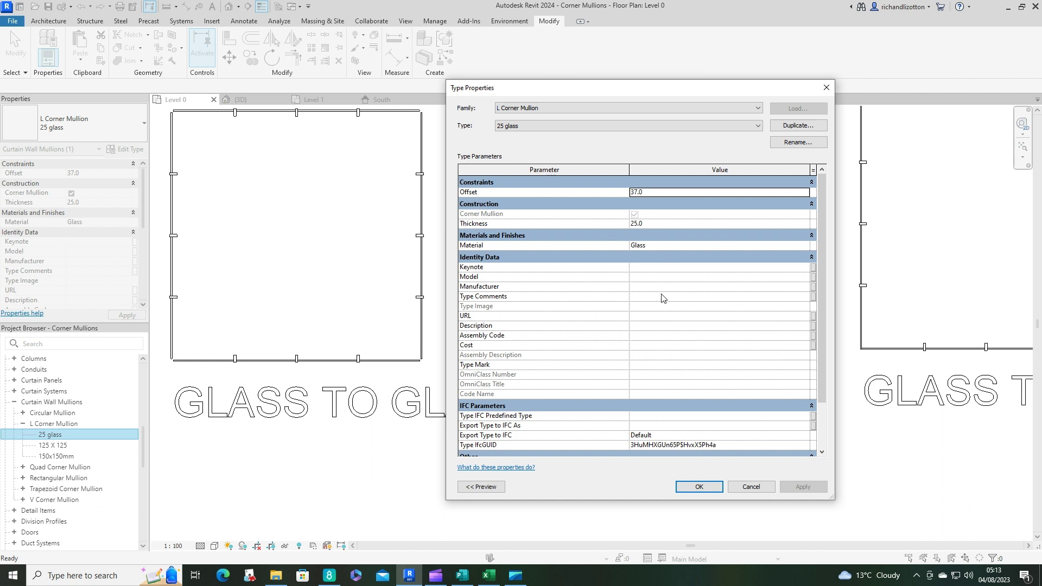
pyautogui.scroll(-2, 662, 297)
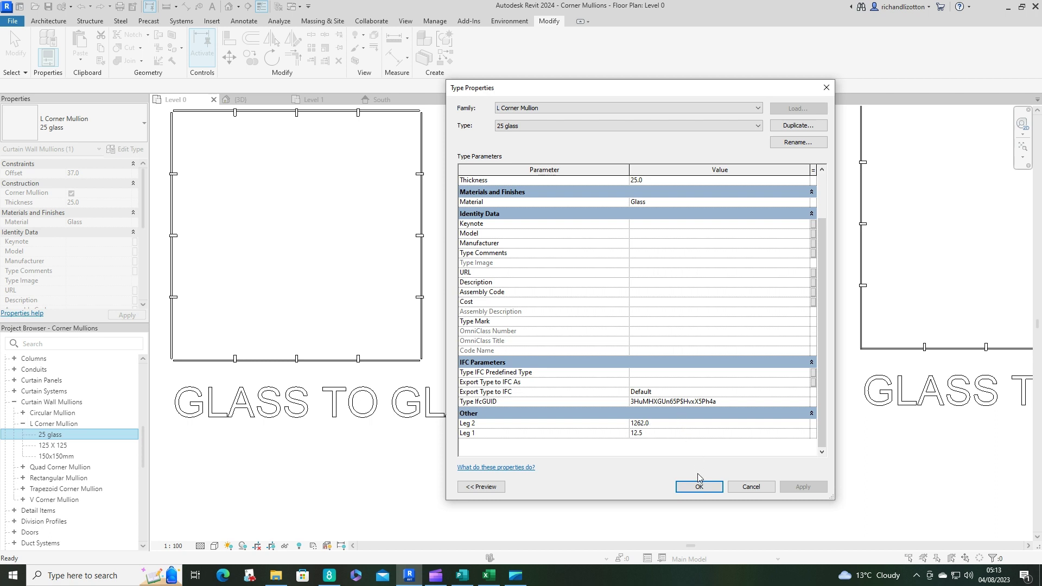
pyautogui.click(703, 487)
# - Measure from just below the top mullion to the bottom wall corner, reading 1262.0
pyautogui.scroll(5, 923, 326)
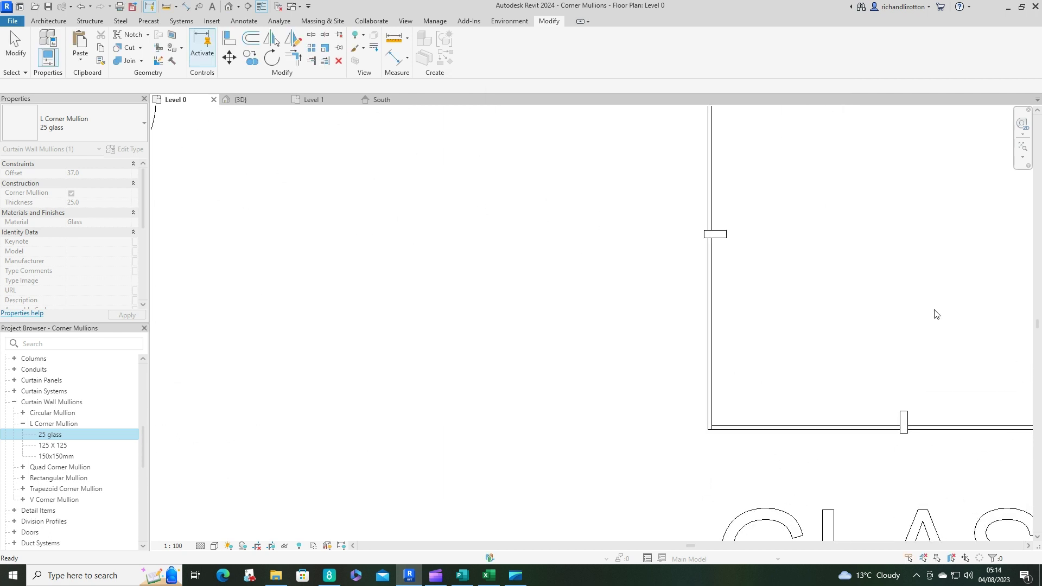
pyautogui.scroll(2, 917, 333)
pyautogui.click(881, 370)
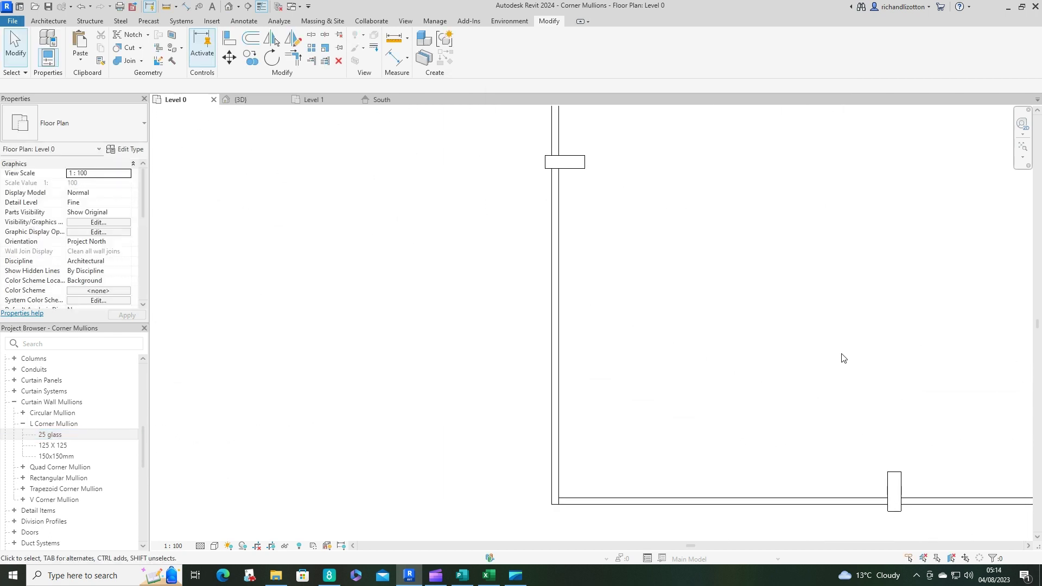
pyautogui.click(394, 38)
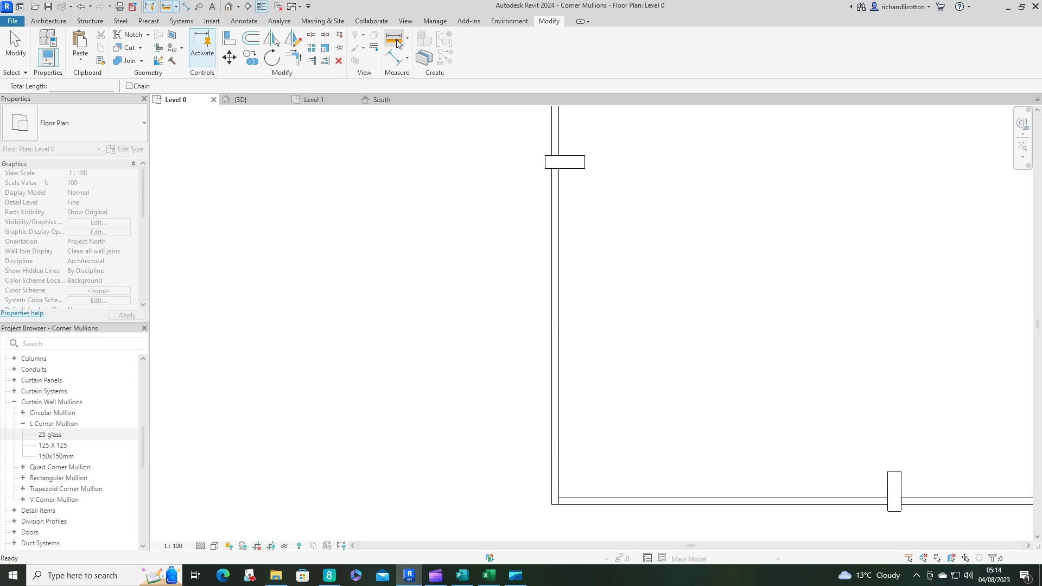
pyautogui.click(566, 169)
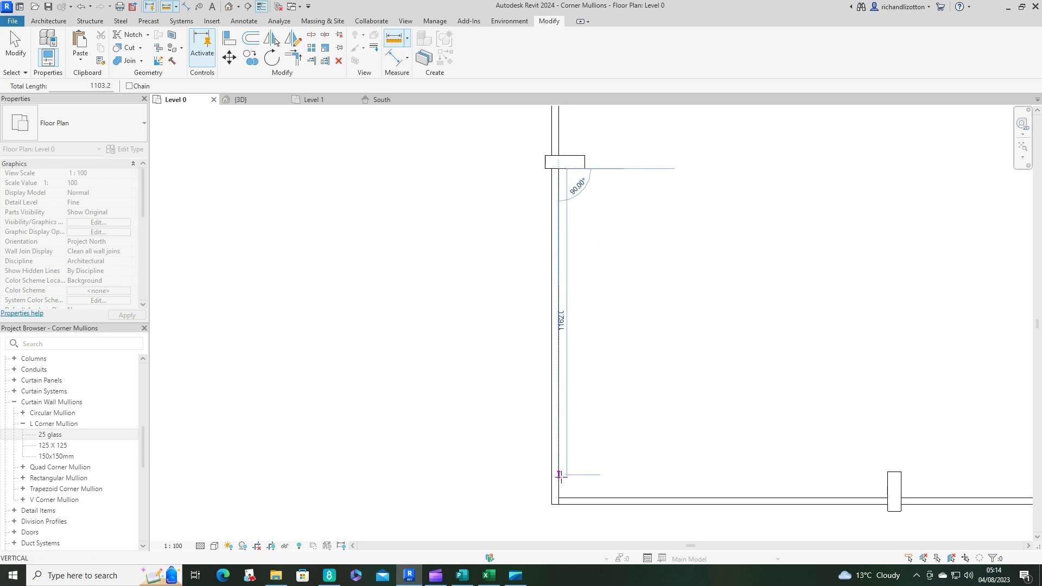
pyautogui.click(559, 498)
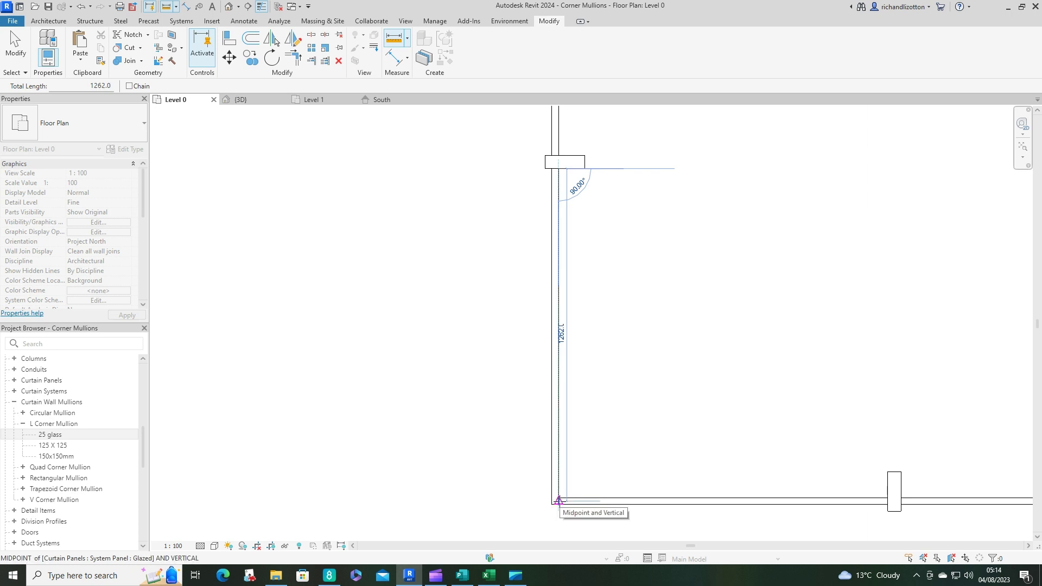
# - Show the type properties of the box's left curtain wall, Curtain_Wall-Storefront 6
pyautogui.press('Escape')
pyautogui.press('Escape')
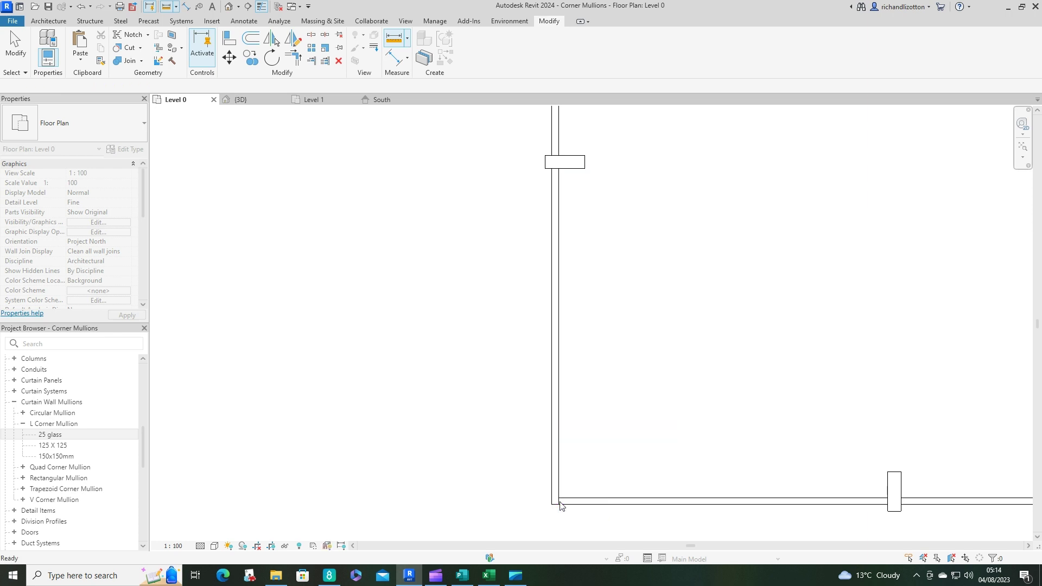
pyautogui.scroll(-4, 637, 322)
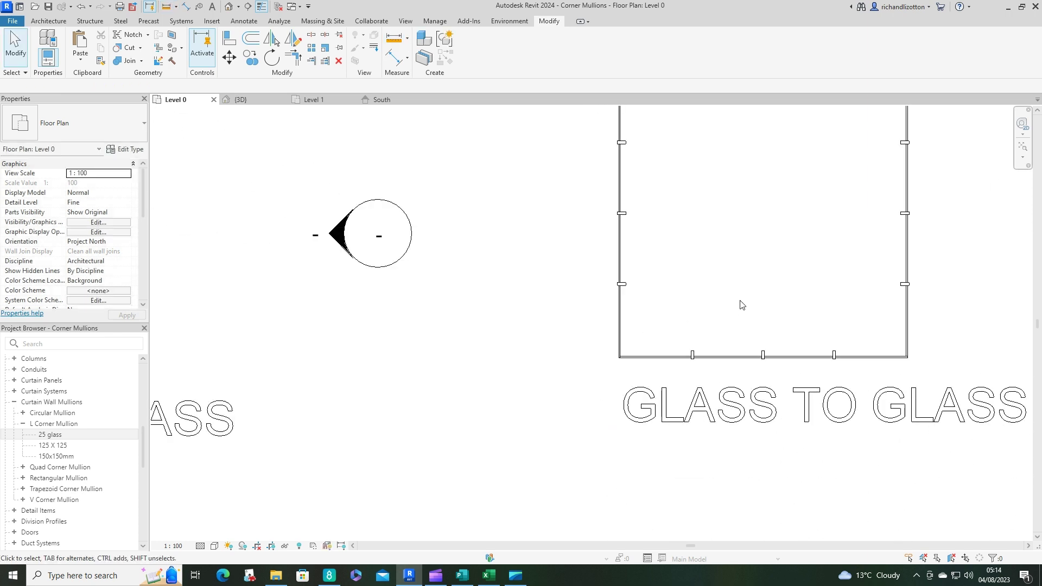
pyautogui.moveTo(740, 303); pyautogui.dragTo(521, 383, button='middle')
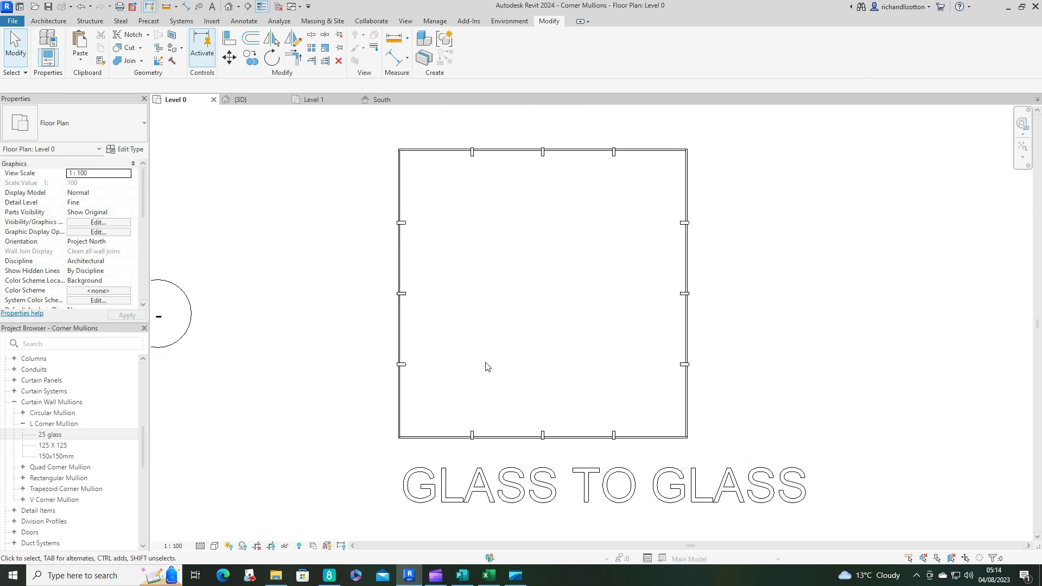
pyautogui.click(402, 411)
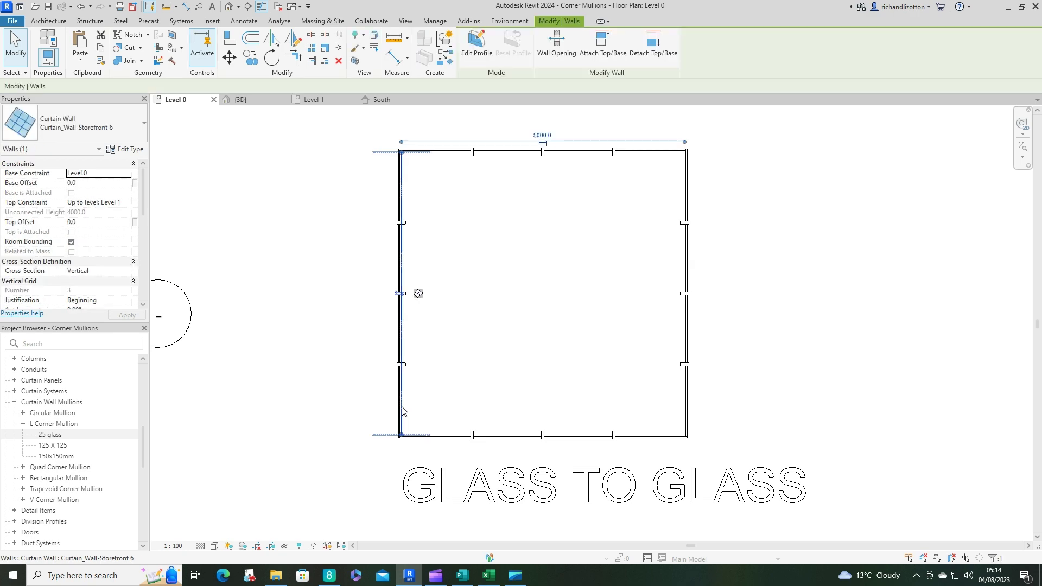
pyautogui.click(139, 150)
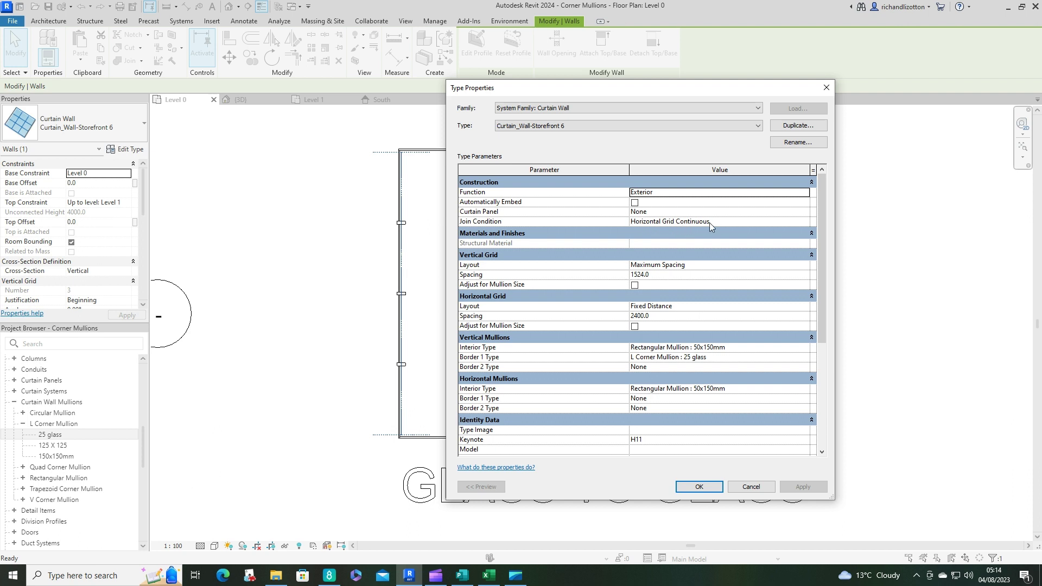
# - Cancel the type dialog and zoom into the curtain-wall box corner in the {3D} view
pyautogui.click(765, 487)
pyautogui.click(240, 99)
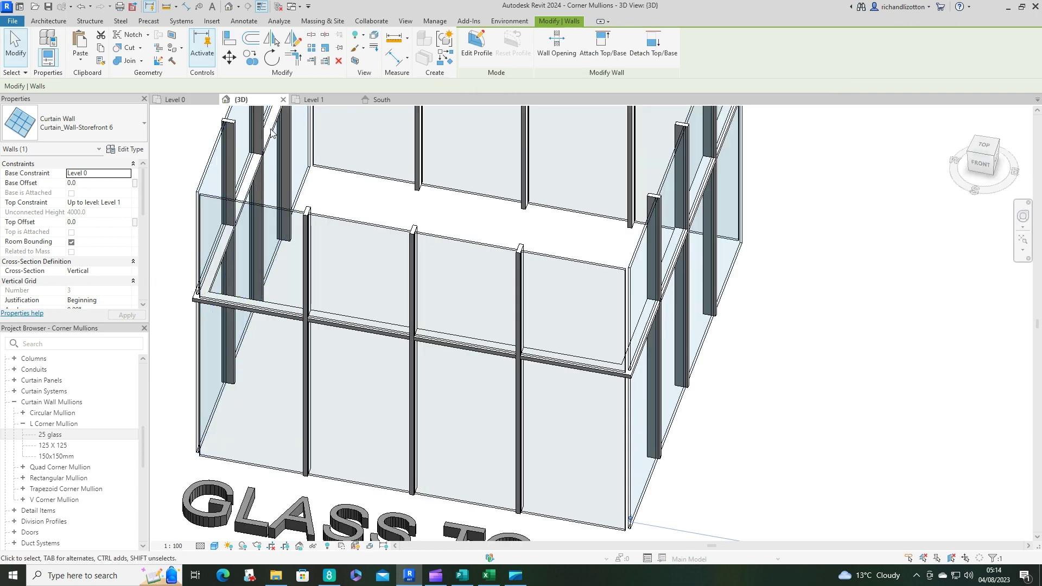
pyautogui.scroll(-4, 834, 327)
pyautogui.moveTo(834, 327); pyautogui.dragTo(379, 288, button='middle')
pyautogui.click(721, 344)
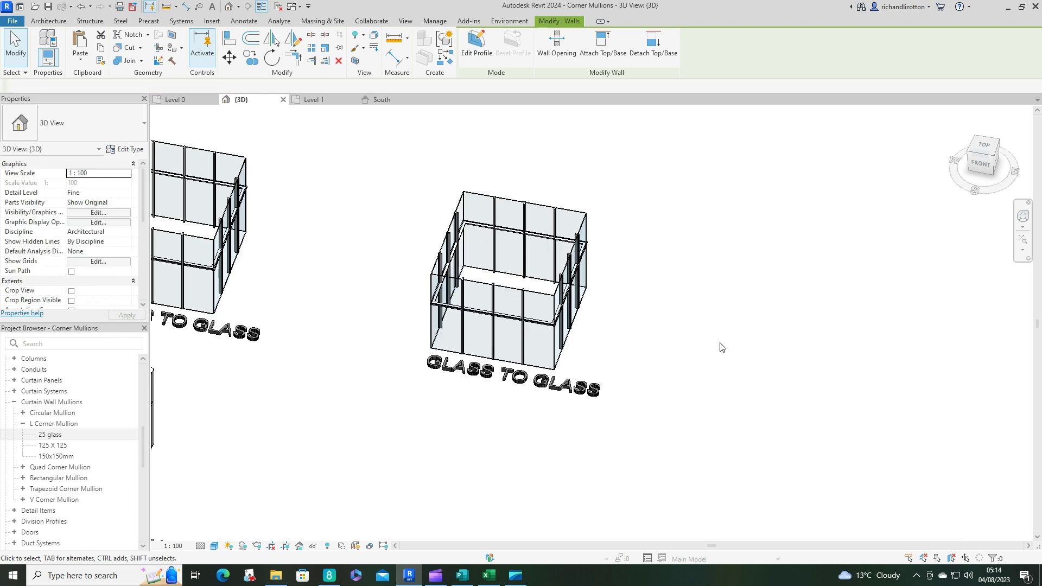
pyautogui.scroll(5, 491, 304)
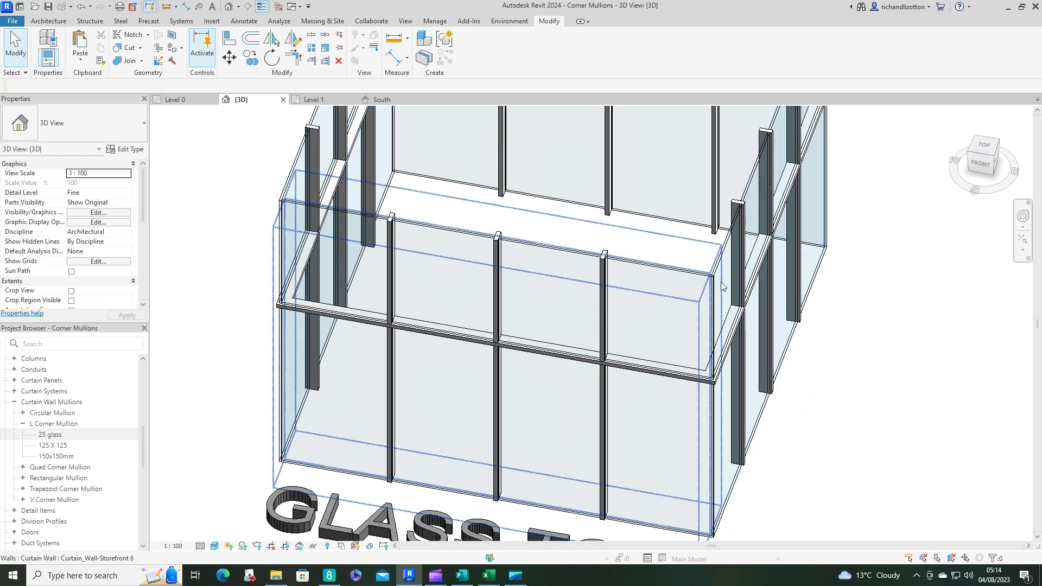
pyautogui.scroll(5, 722, 281)
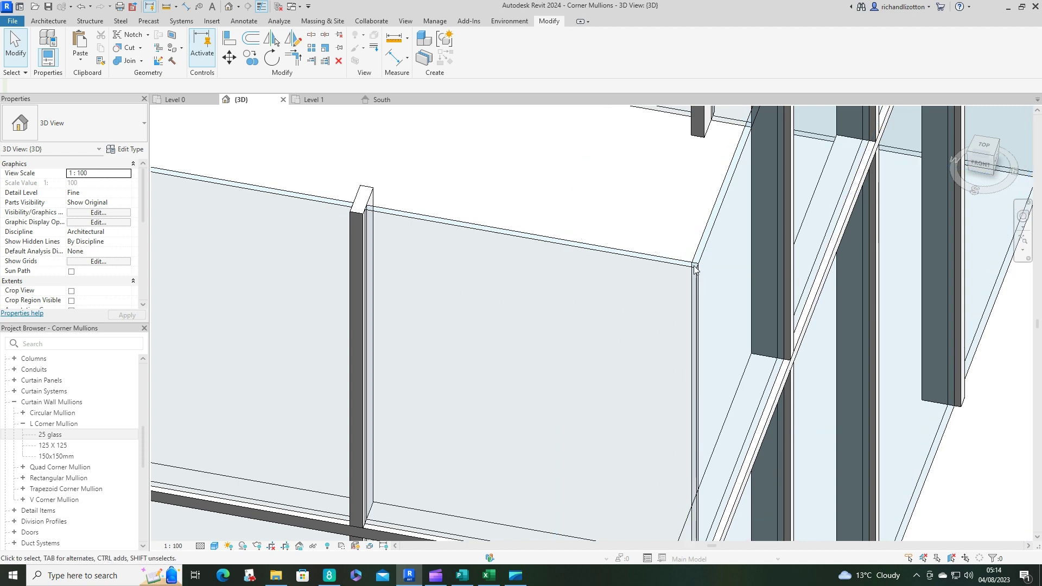
pyautogui.scroll(-3, 709, 367)
pyautogui.scroll(-2, 709, 368)
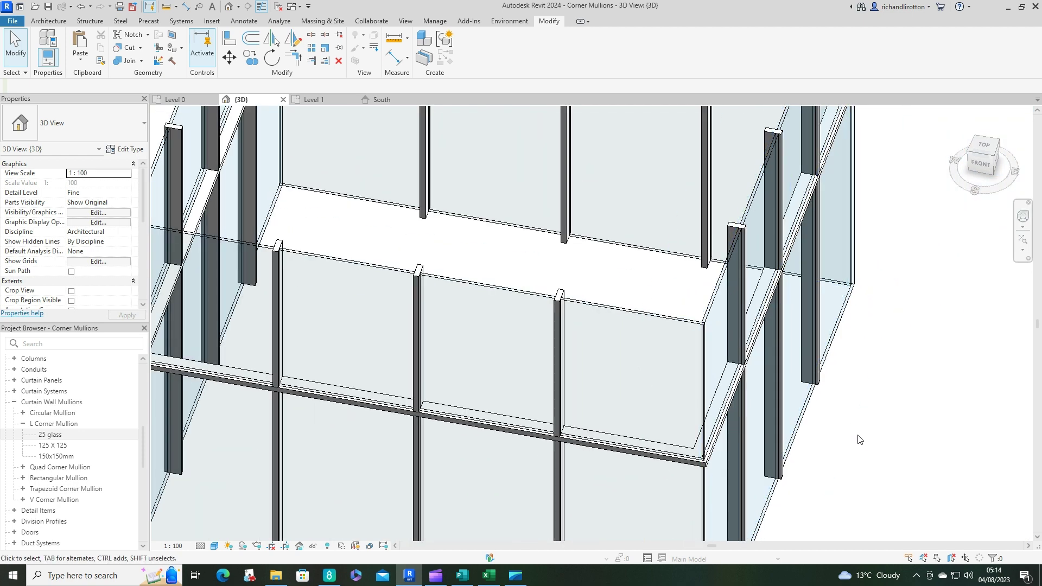
pyautogui.scroll(2, 806, 353)
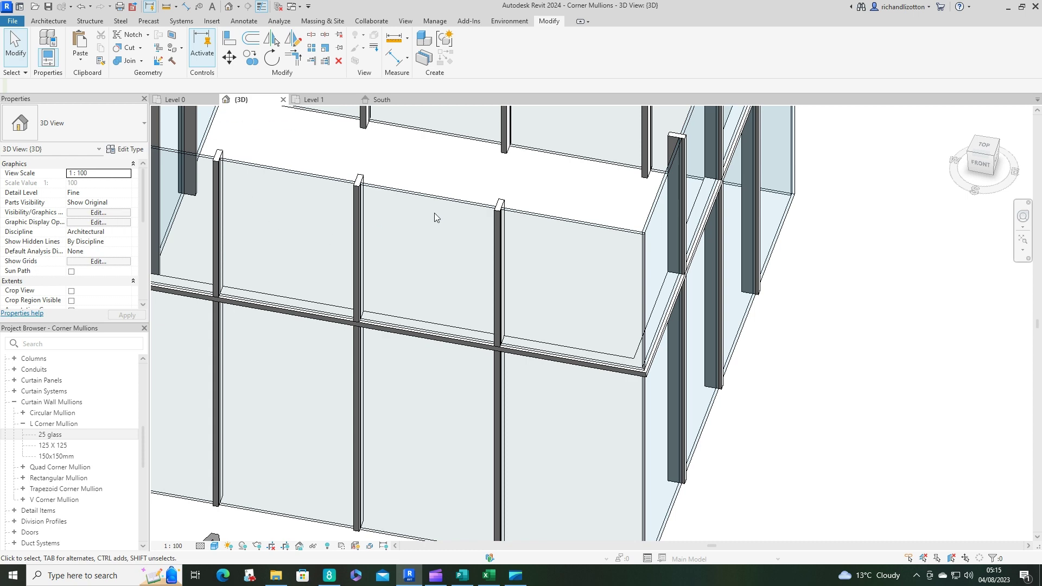
# - Change Curtain_Wall-Storefront 6's Join Condition to Border and Vertical Grid Continuous
pyautogui.click(409, 197)
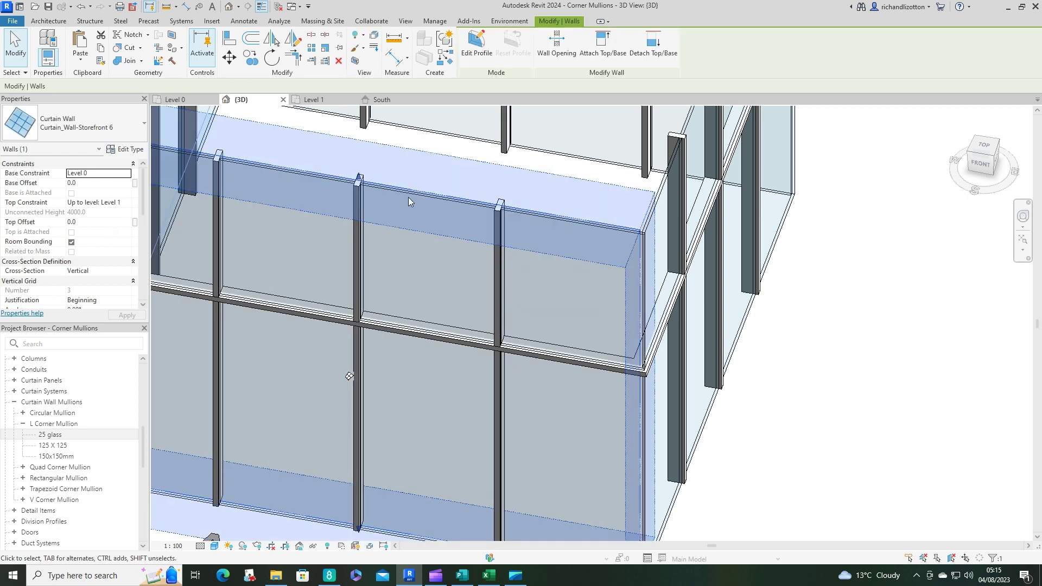
pyautogui.click(131, 149)
pyautogui.click(788, 223)
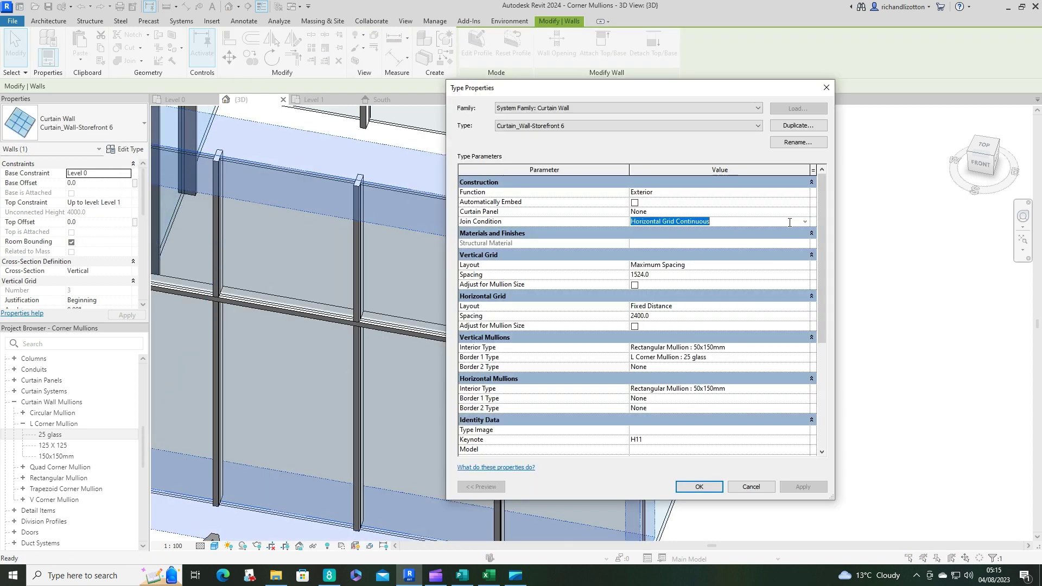
pyautogui.click(806, 222)
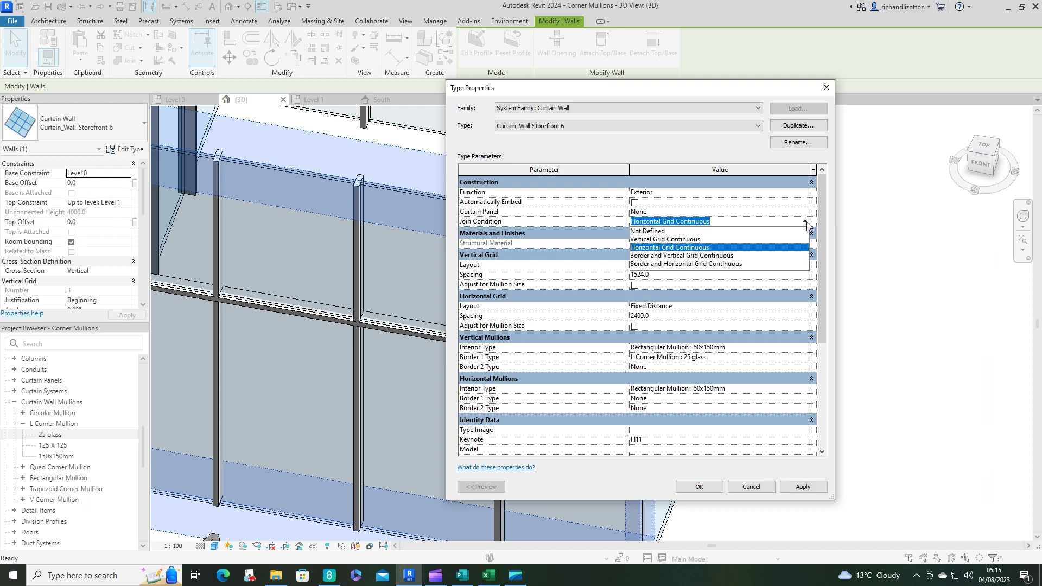
pyautogui.click(696, 256)
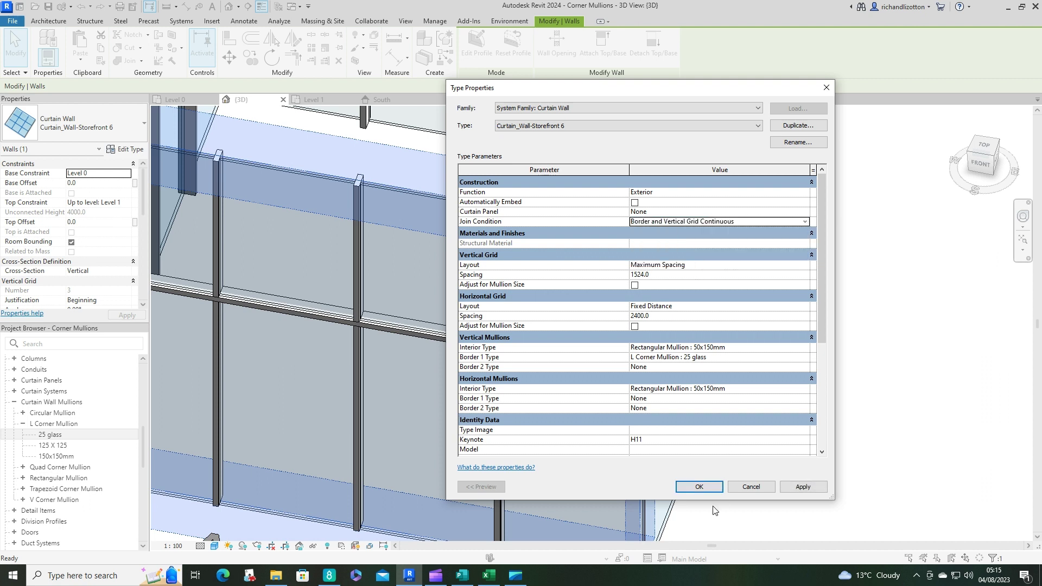
pyautogui.click(706, 486)
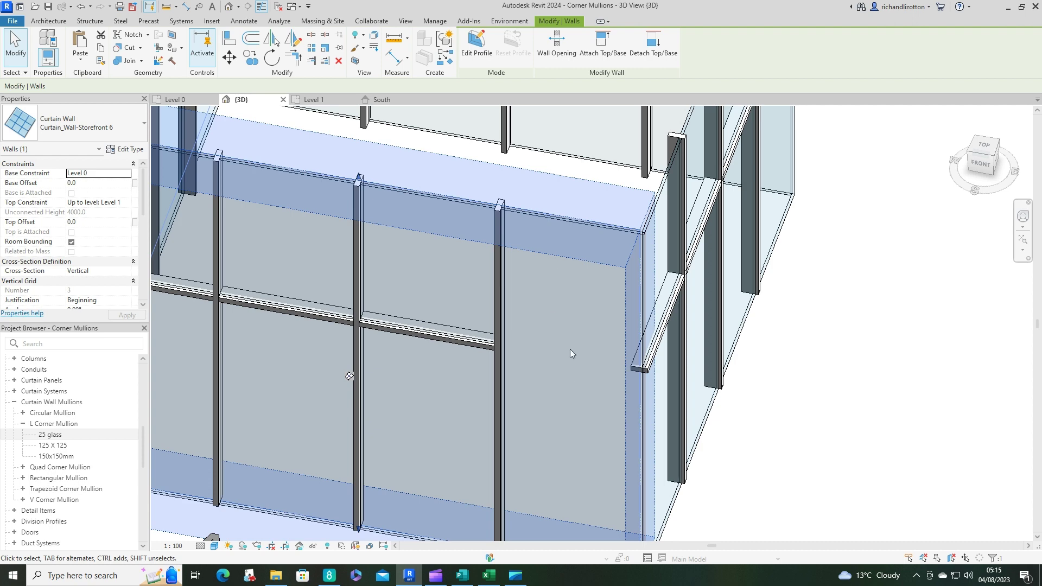
# - Try Horizontal Grid Continuous, then apply Vertical Grid Continuous as the Join Condition
pyautogui.click(129, 153)
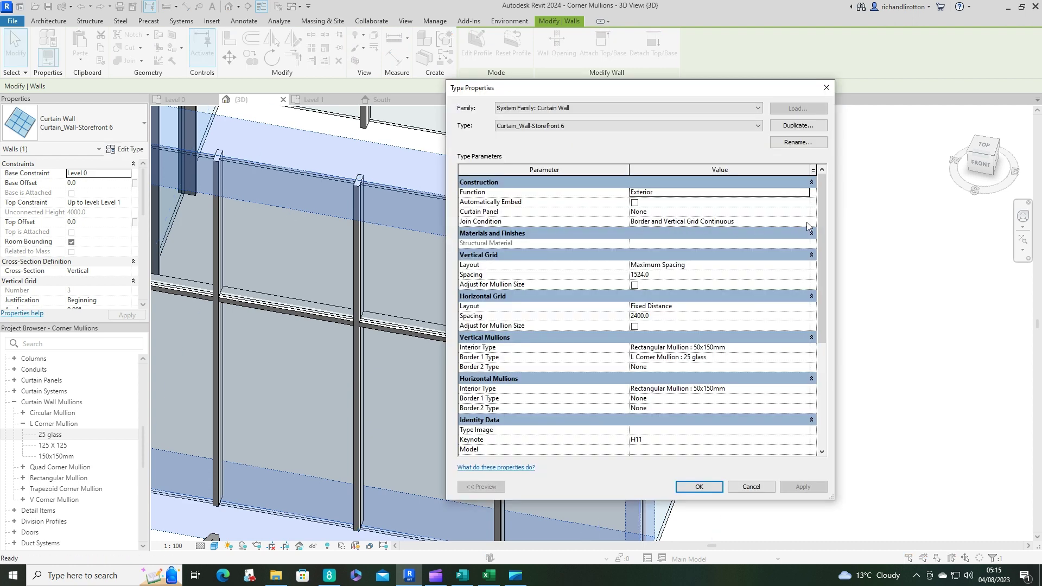
pyautogui.click(807, 222)
pyautogui.click(689, 247)
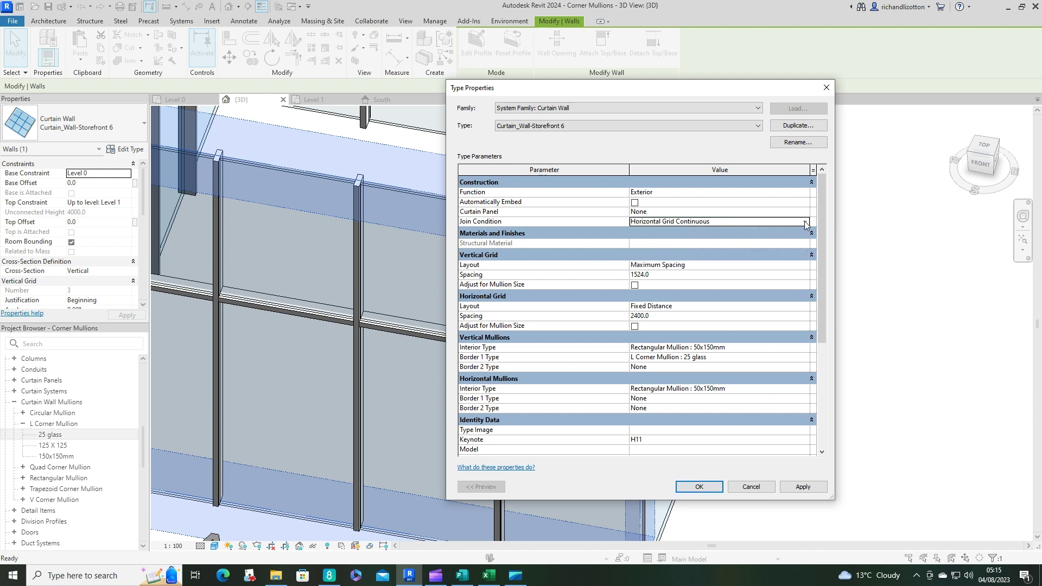
pyautogui.click(806, 223)
pyautogui.click(665, 239)
pyautogui.click(705, 489)
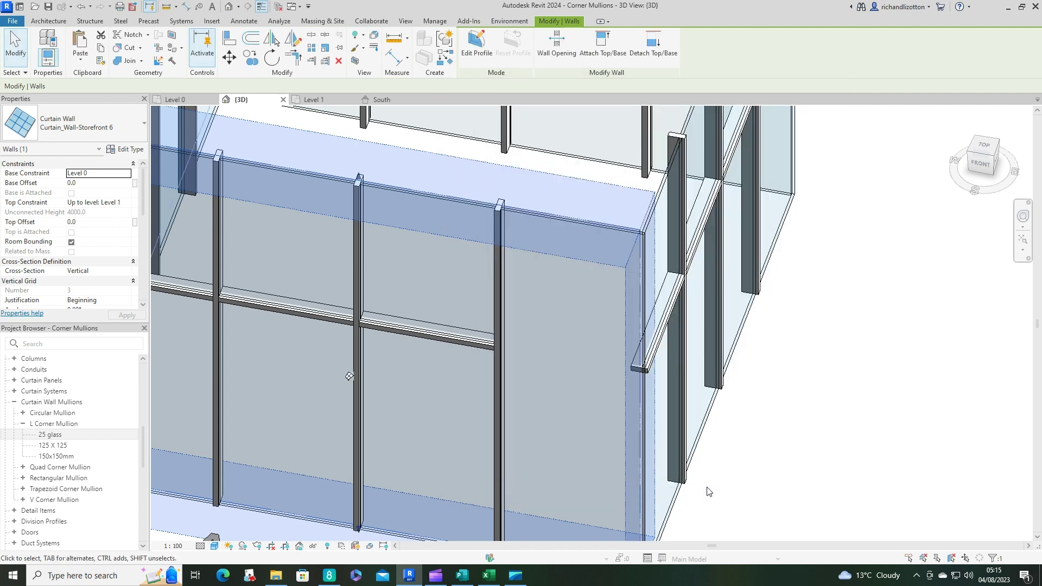
# - Set the Join Condition to Horizontal Grid Continuous and deselect the curtain wall
pyautogui.click(125, 148)
pyautogui.click(811, 222)
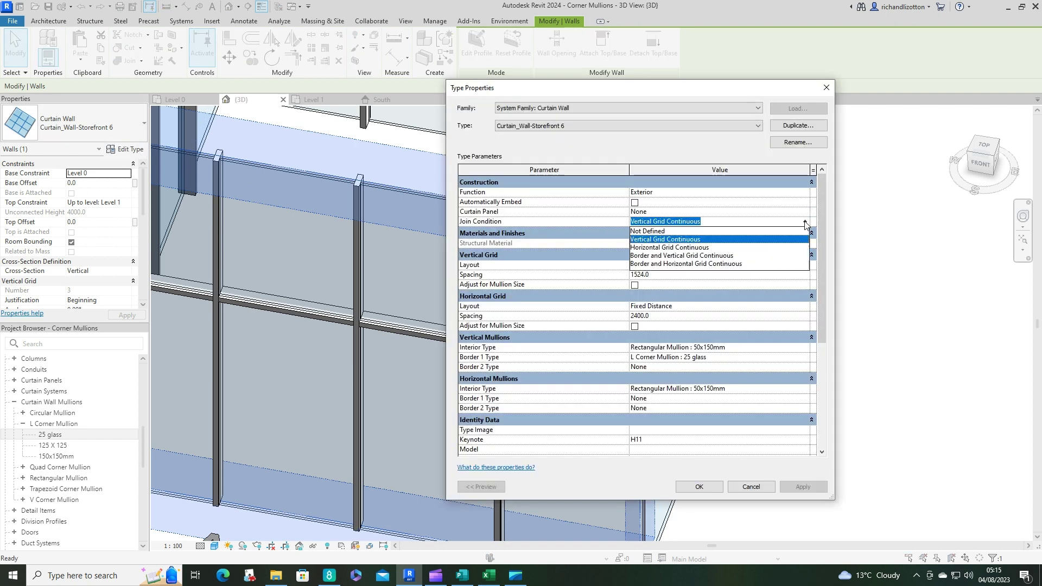
pyautogui.click(657, 249)
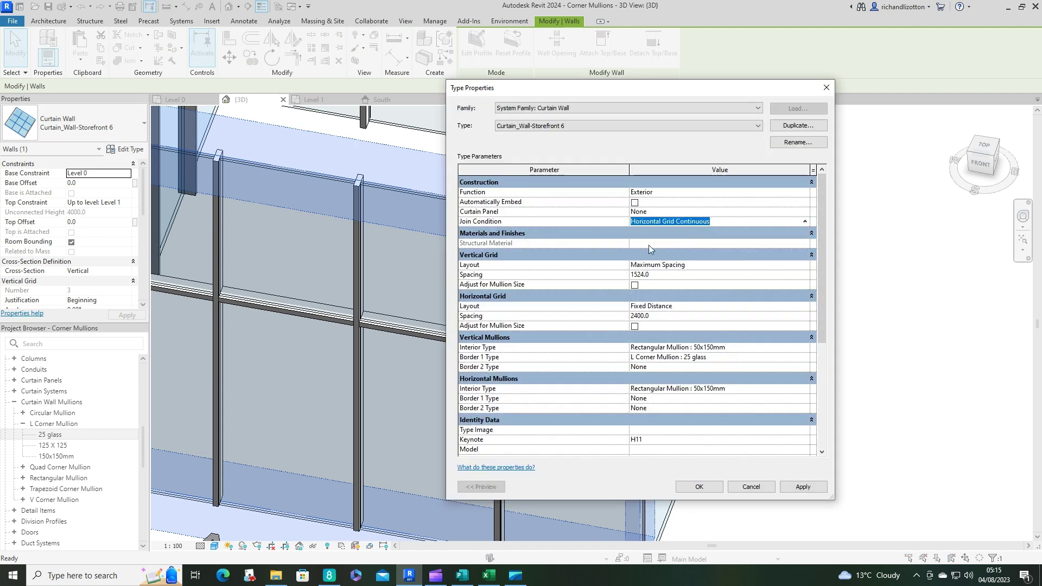
pyautogui.click(699, 486)
pyautogui.click(864, 380)
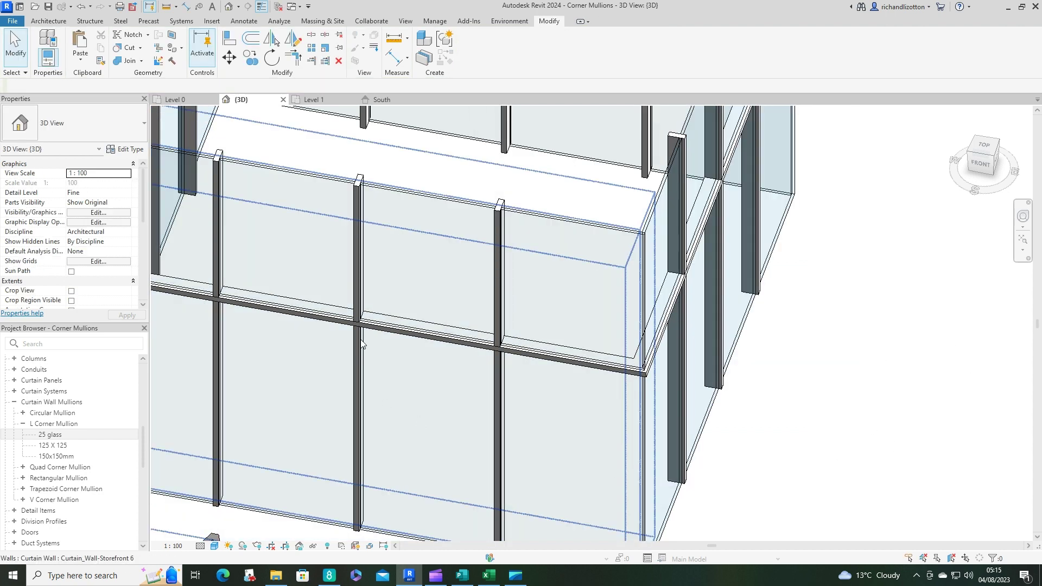
pyautogui.scroll(-2, 844, 362)
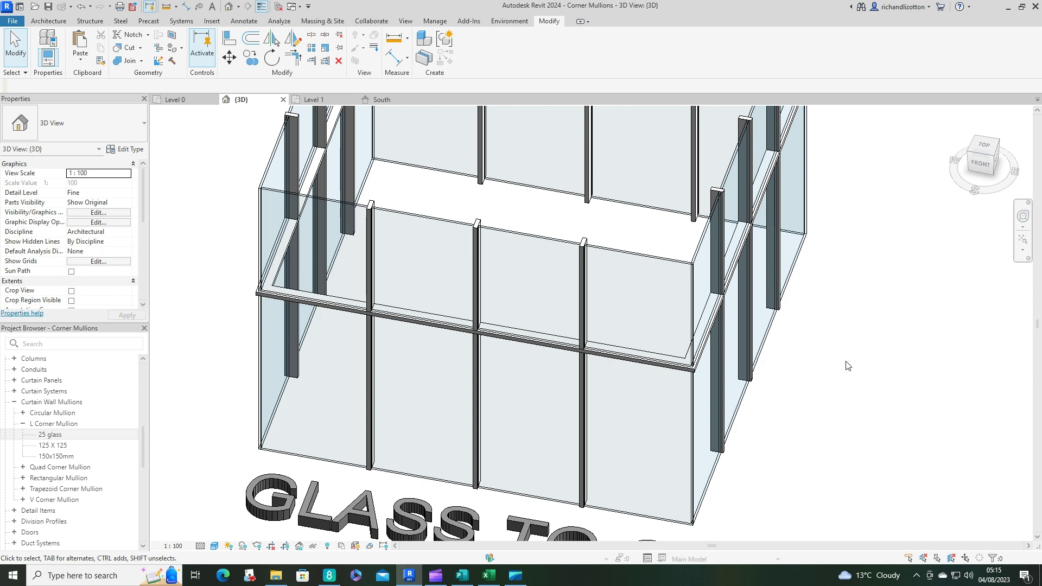
pyautogui.keyDown('shift'); pyautogui.moveTo(845, 326); pyautogui.dragTo(852, 348, button='middle'); pyautogui.keyUp('shift')
pyautogui.scroll(-3, 857, 347)
pyautogui.scroll(1, 775, 377)
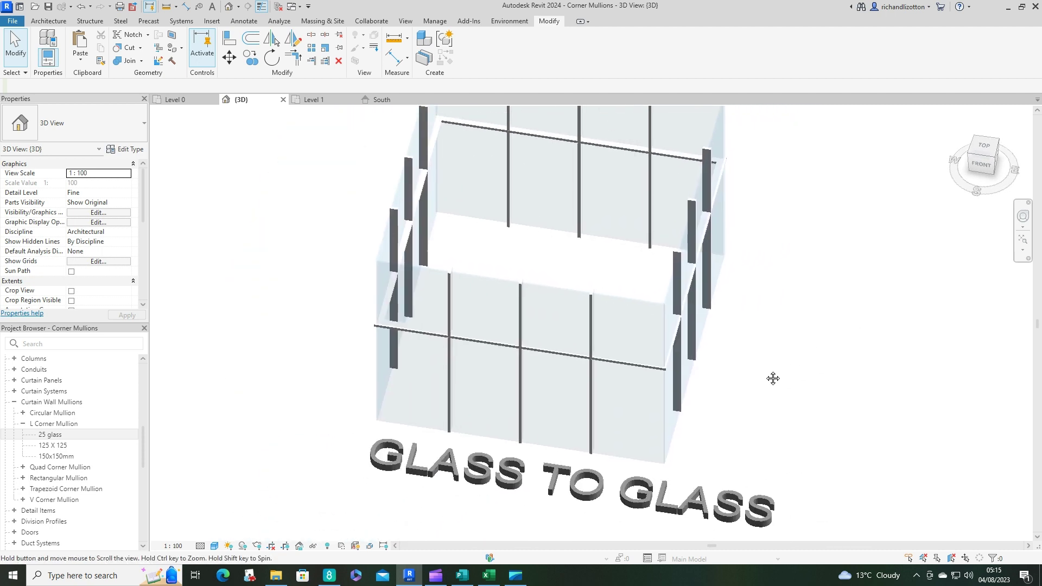
pyautogui.scroll(-2, 758, 380)
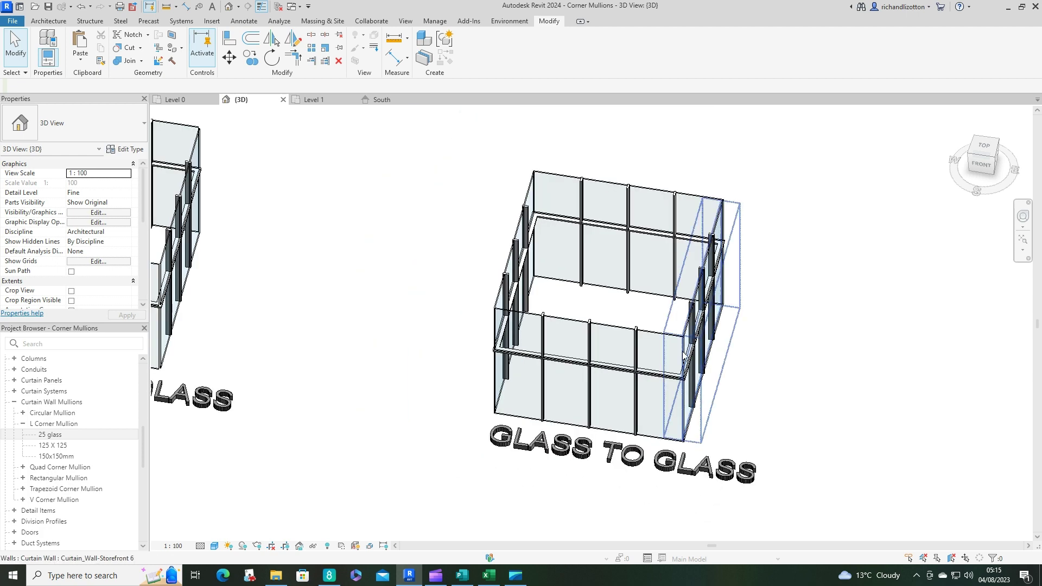
pyautogui.scroll(4, 485, 313)
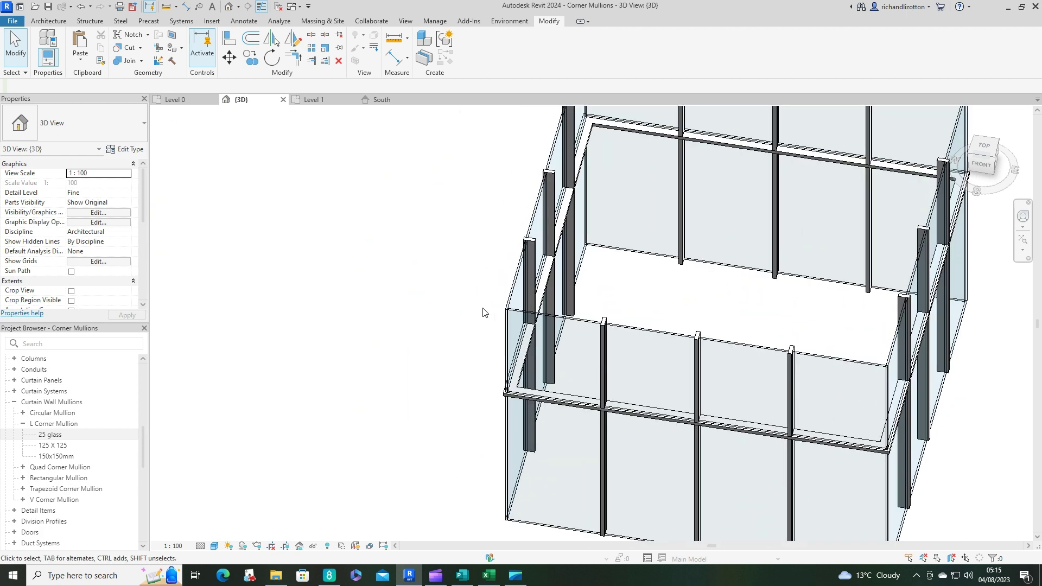
pyautogui.scroll(-4, 484, 312)
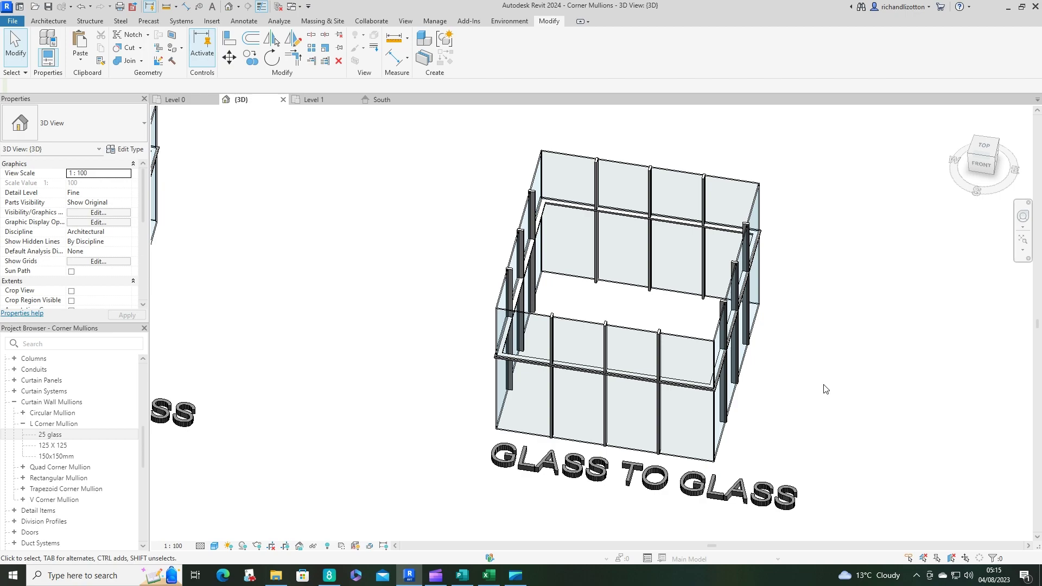